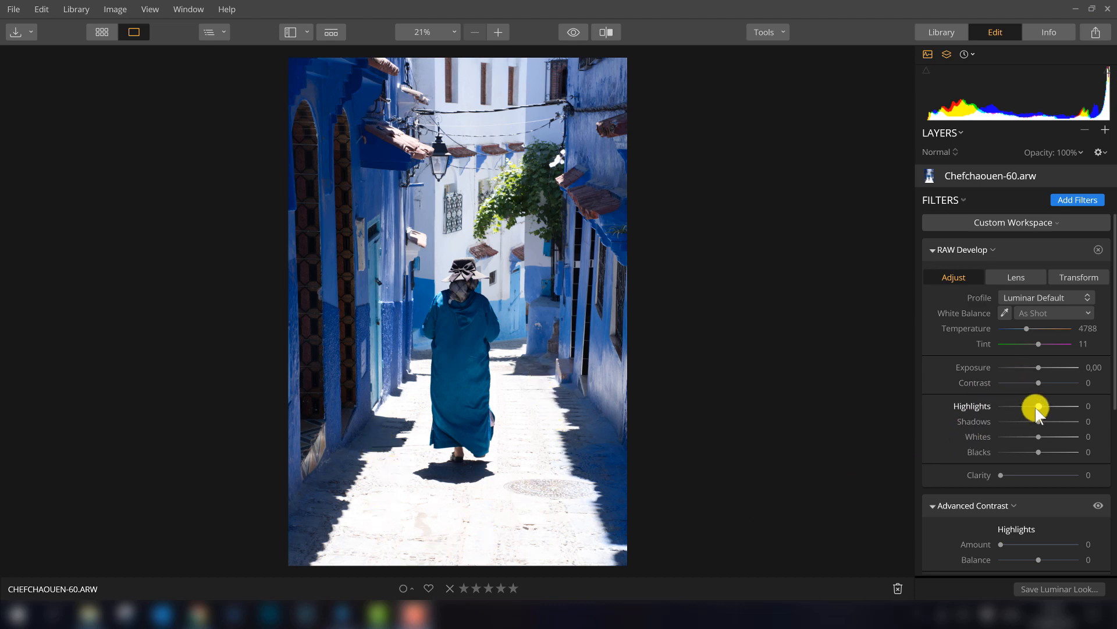
Step: In RAW Develop, set Highlights to -91, Shadows to 4 and Whites to 6
left_click_drag(1039, 406, 1014, 408)
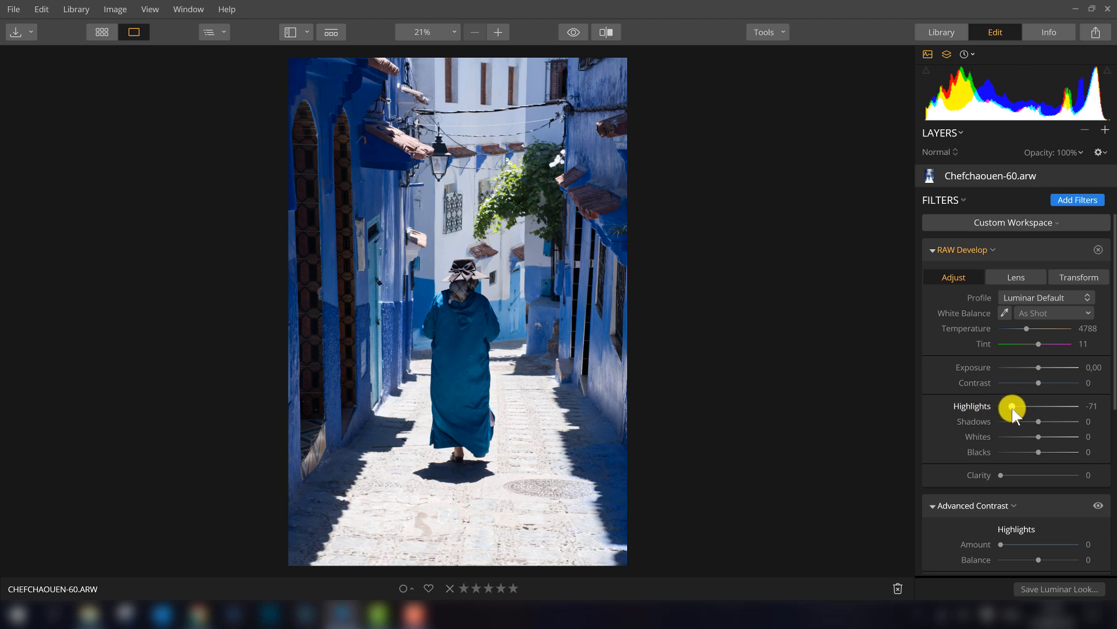
left_click_drag(1012, 410, 1008, 409)
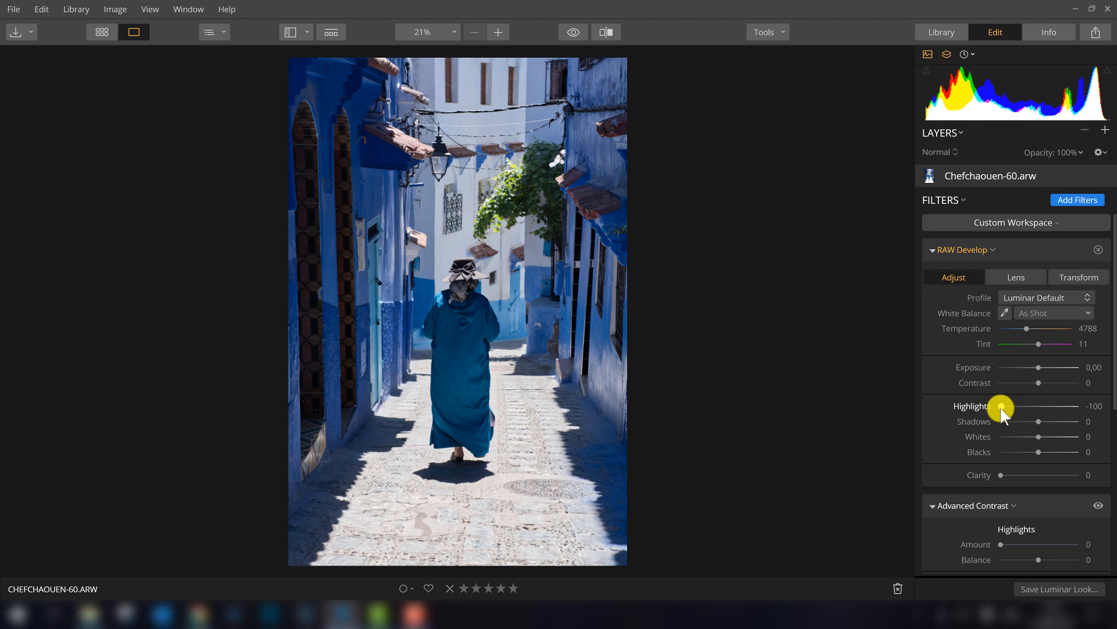
left_click_drag(1002, 409, 1008, 410)
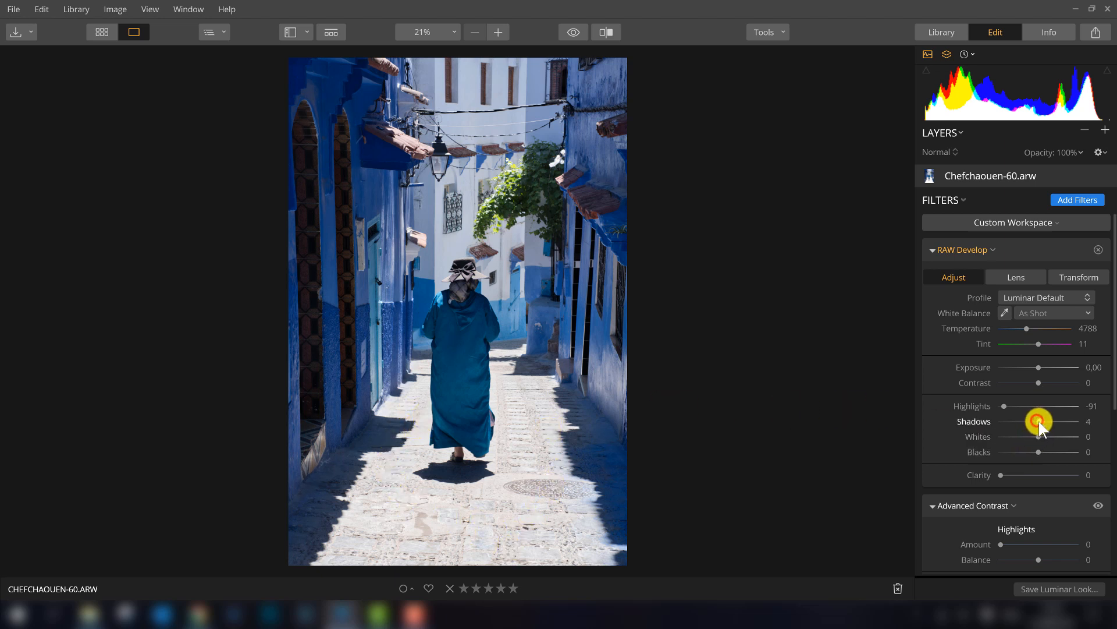
mouse_move(1039, 421)
left_mouse_down()
mouse_move(1054, 423)
mouse_move(1040, 426)
left_mouse_up()
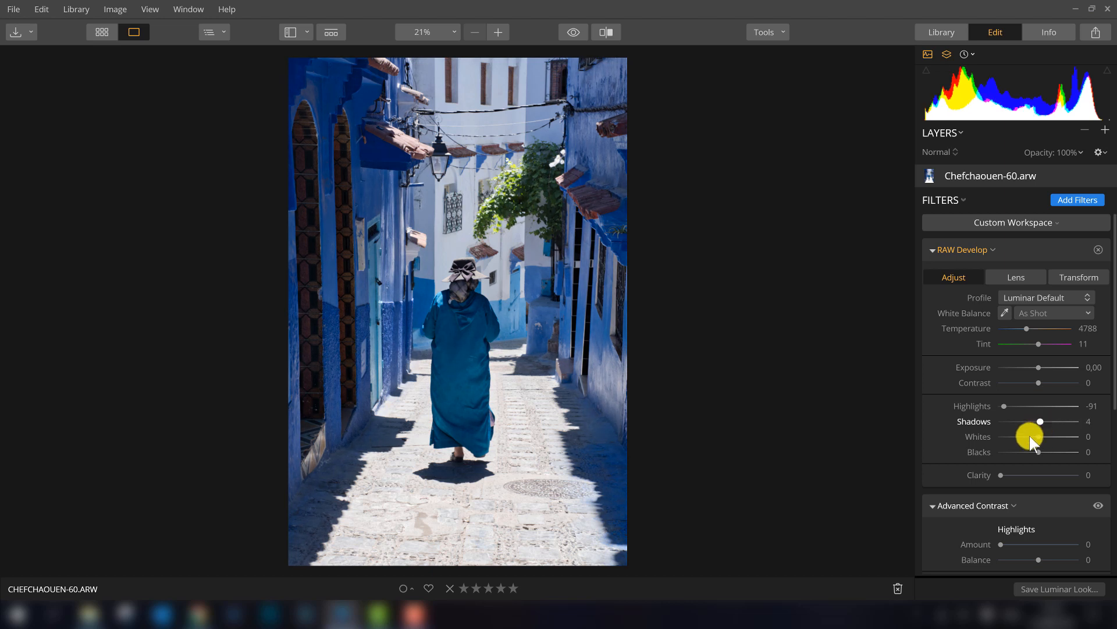
mouse_move(1040, 437)
left_mouse_down()
mouse_move(1049, 437)
mouse_move(1038, 438)
left_mouse_up()
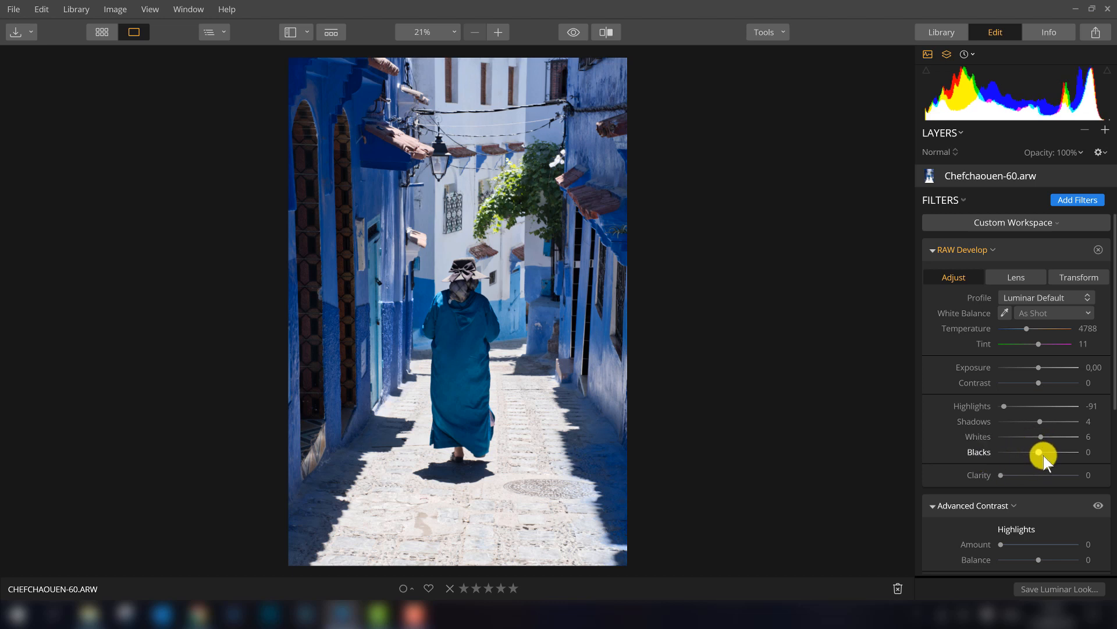
Step: Set Clarity to 12, and try out lower Blacks and Contrast values before resetting both to 0
left_click_drag(1038, 449, 1017, 450)
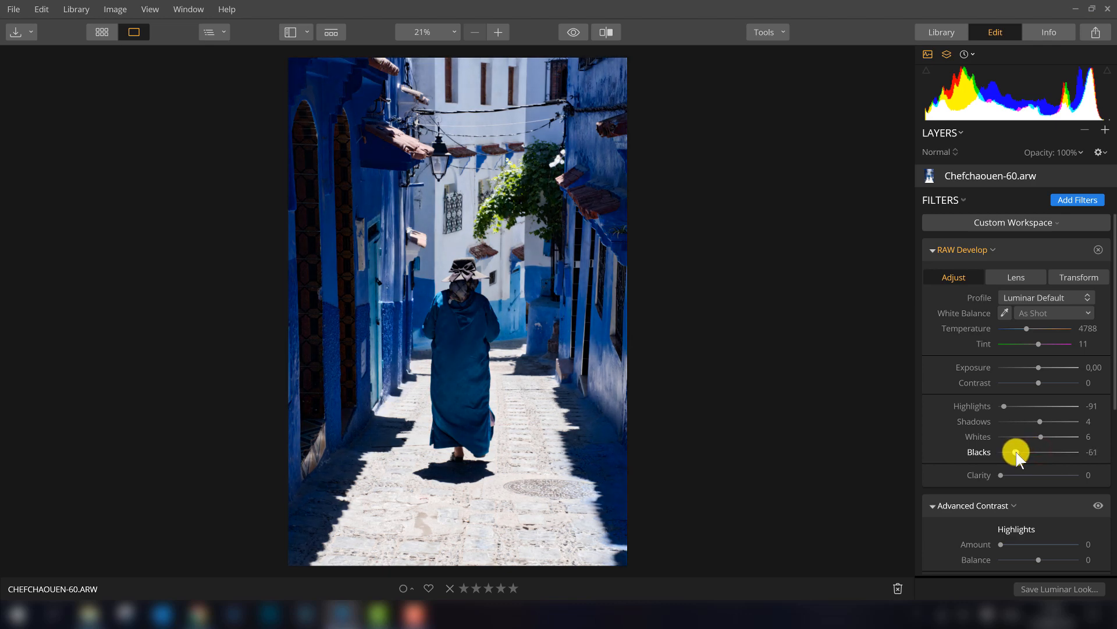
double_click(1016, 451)
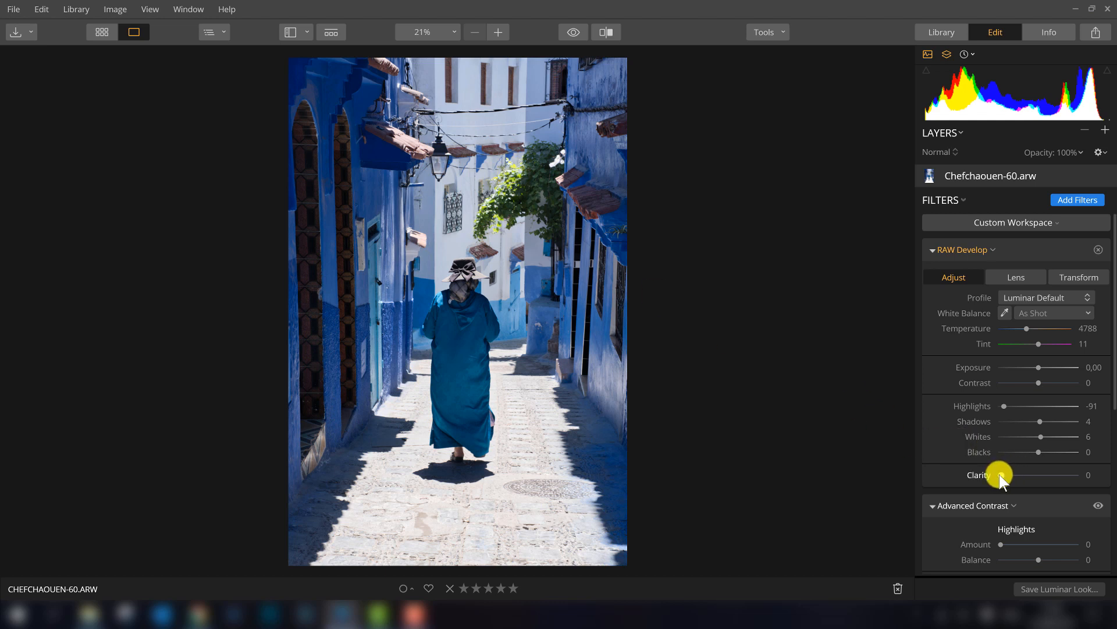
mouse_move(1001, 477)
left_mouse_down()
mouse_move(1058, 485)
mouse_move(1007, 479)
left_mouse_up()
left_click_drag(1009, 476, 1010, 476)
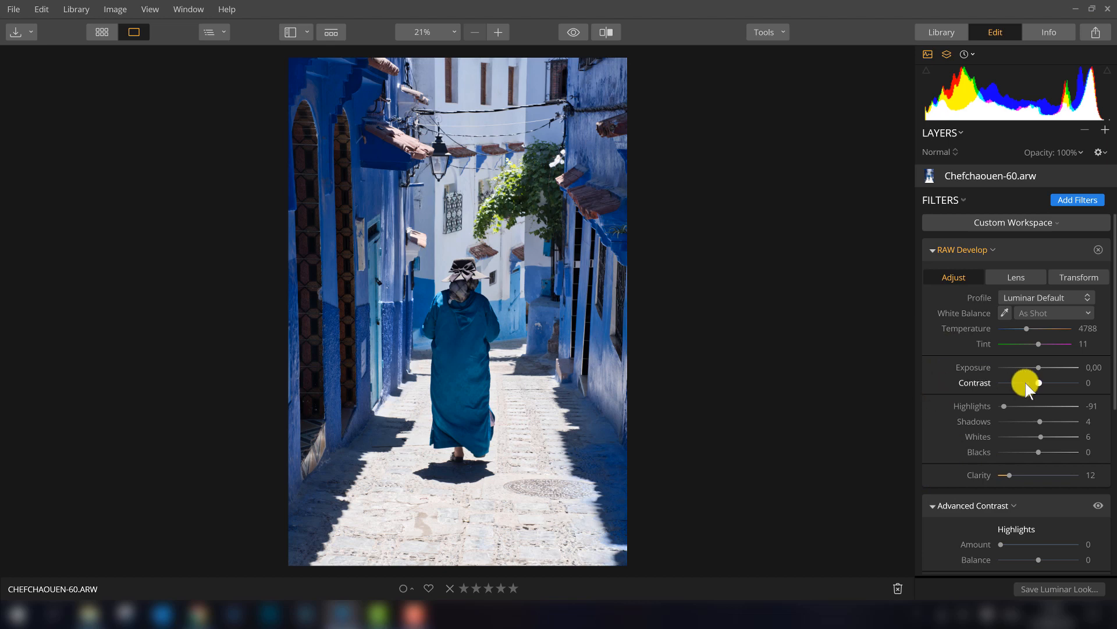
left_click_drag(1054, 382, 1005, 383)
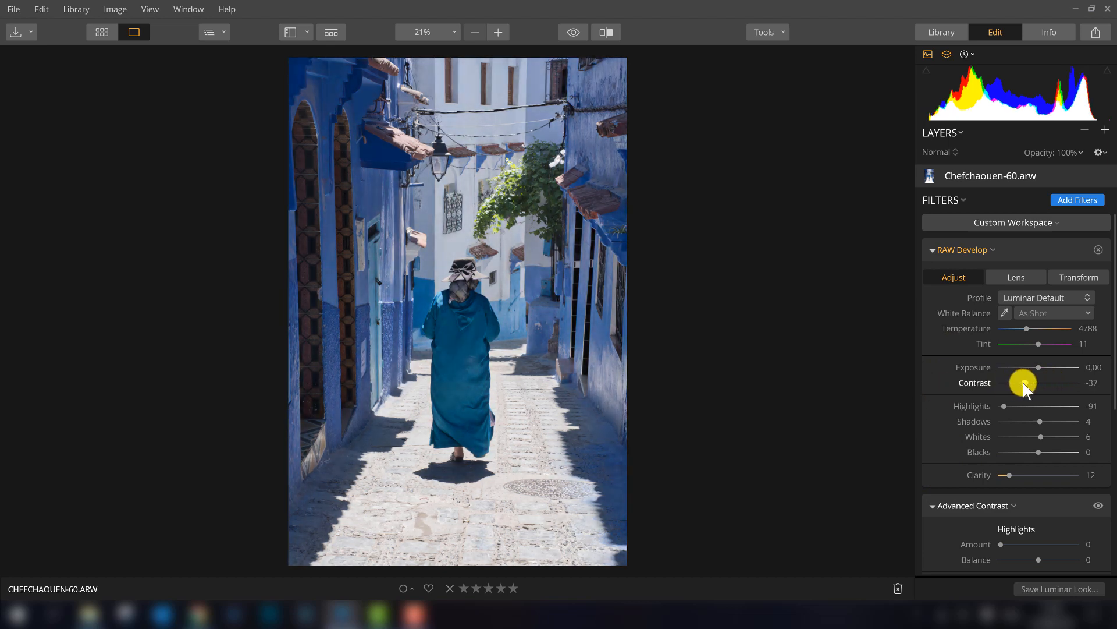
double_click(1023, 380)
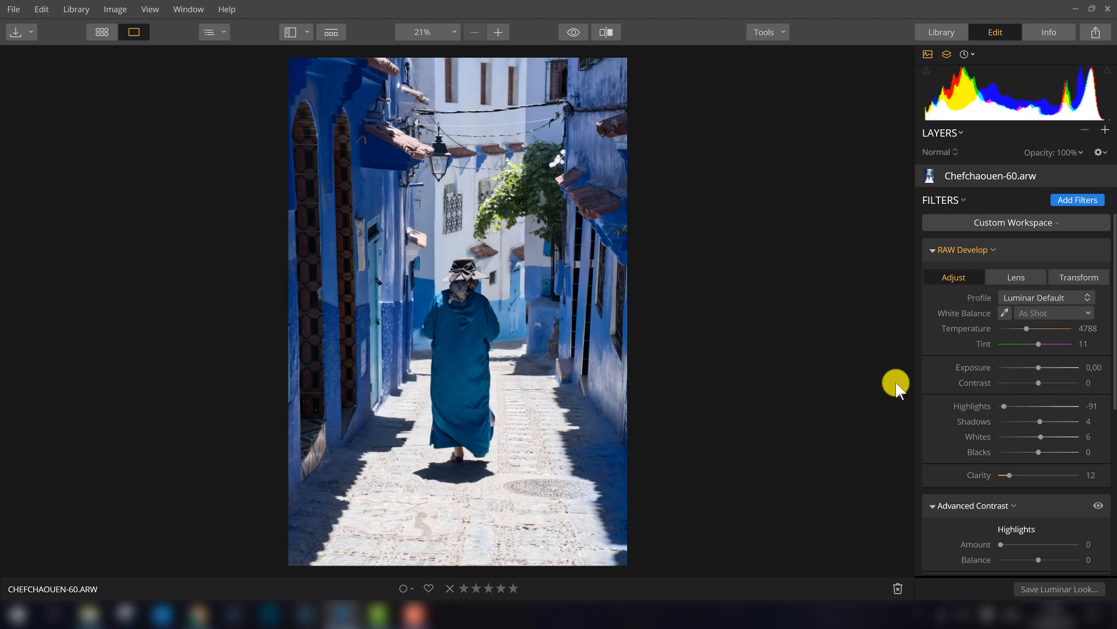
Step: Set the Advanced Contrast highlights to an Amount of 19 and a Balance of -9
scroll(960, 396, "down", 5)
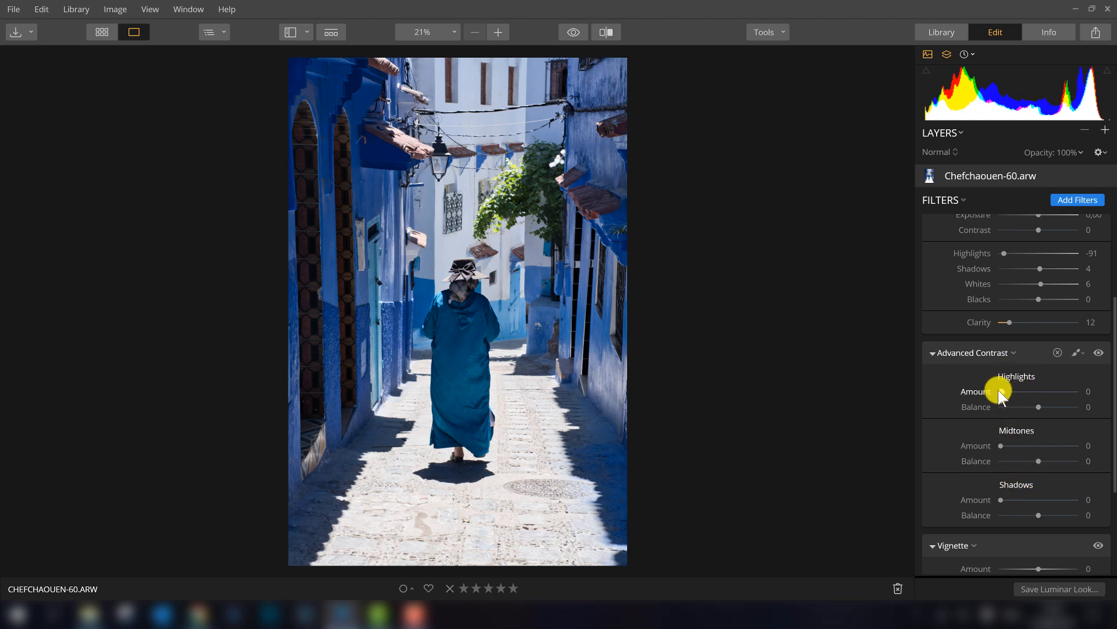
left_click_drag(998, 389, 973, 394)
mouse_move(1001, 391)
left_mouse_down()
mouse_move(1036, 403)
mouse_move(1017, 396)
left_mouse_up()
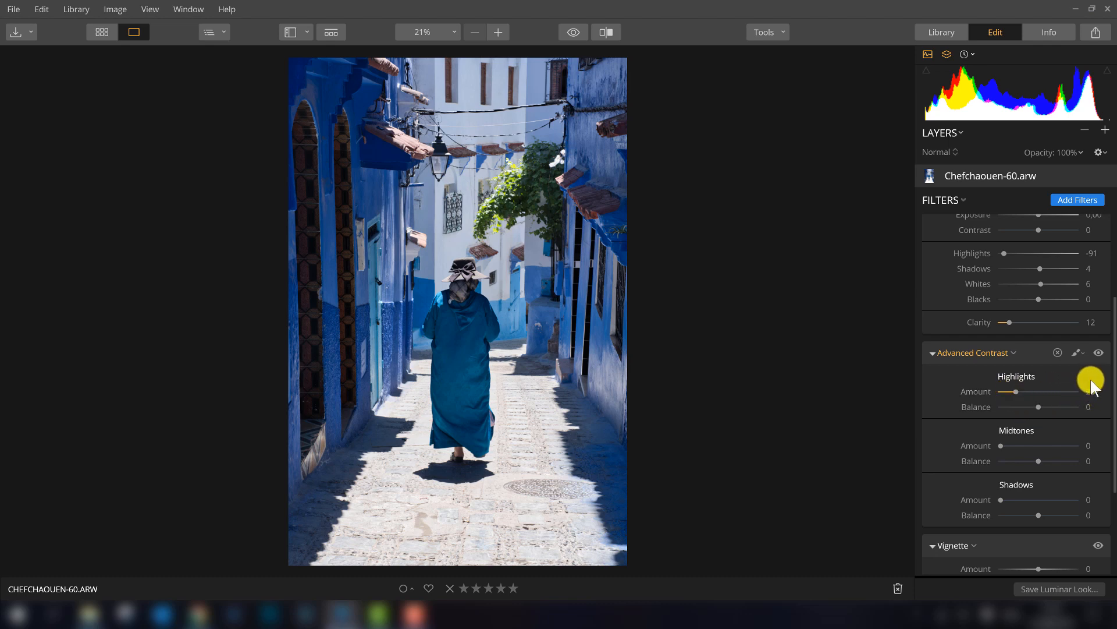
left_click_drag(1016, 391, 1054, 391)
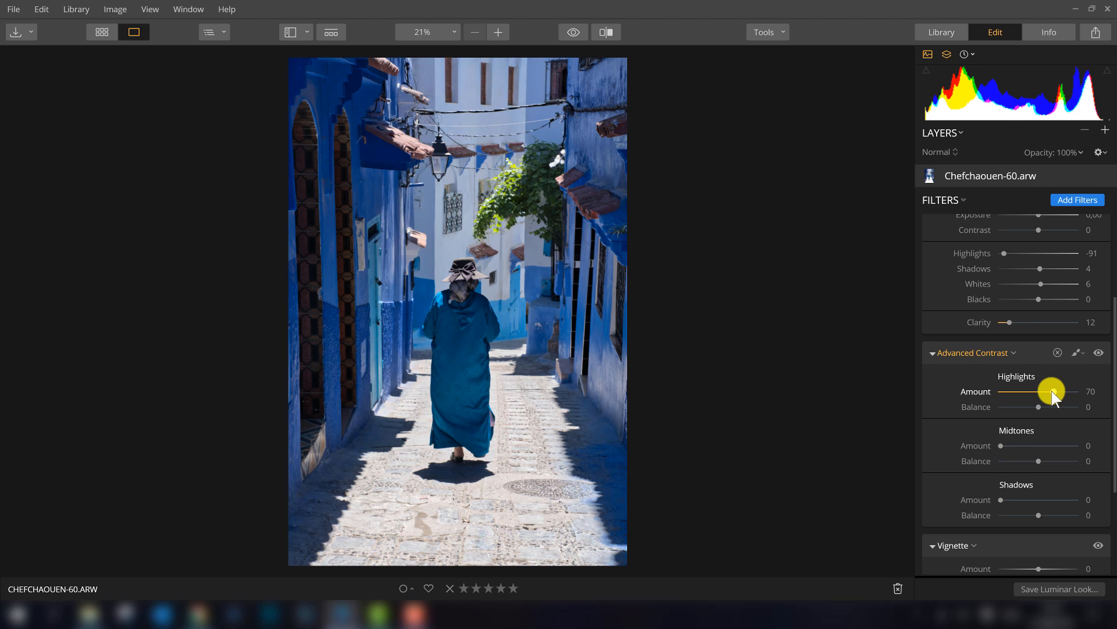
left_click_drag(1052, 390, 1015, 393)
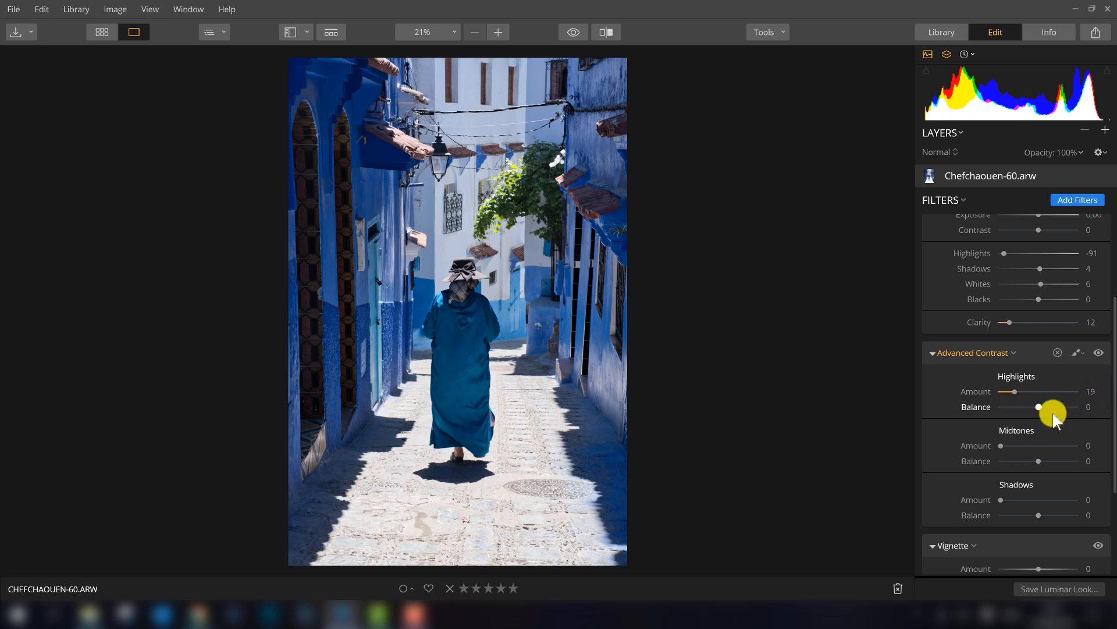
mouse_move(1032, 406)
left_mouse_down()
mouse_move(1023, 407)
mouse_move(1058, 406)
mouse_move(1034, 407)
left_mouse_up()
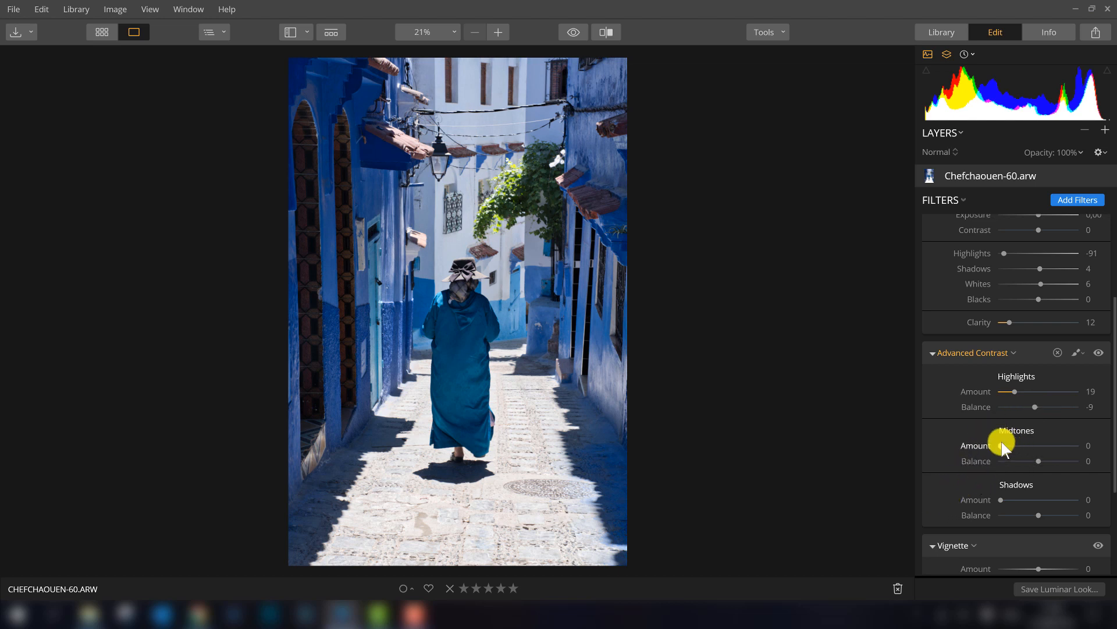
Step: Try out the Advanced Contrast midtones at 0, and set the shadows to Amount 26 and Balance -26
left_click_drag(1001, 446, 948, 454)
left_click_drag(1001, 500, 1032, 520)
left_click(1039, 516)
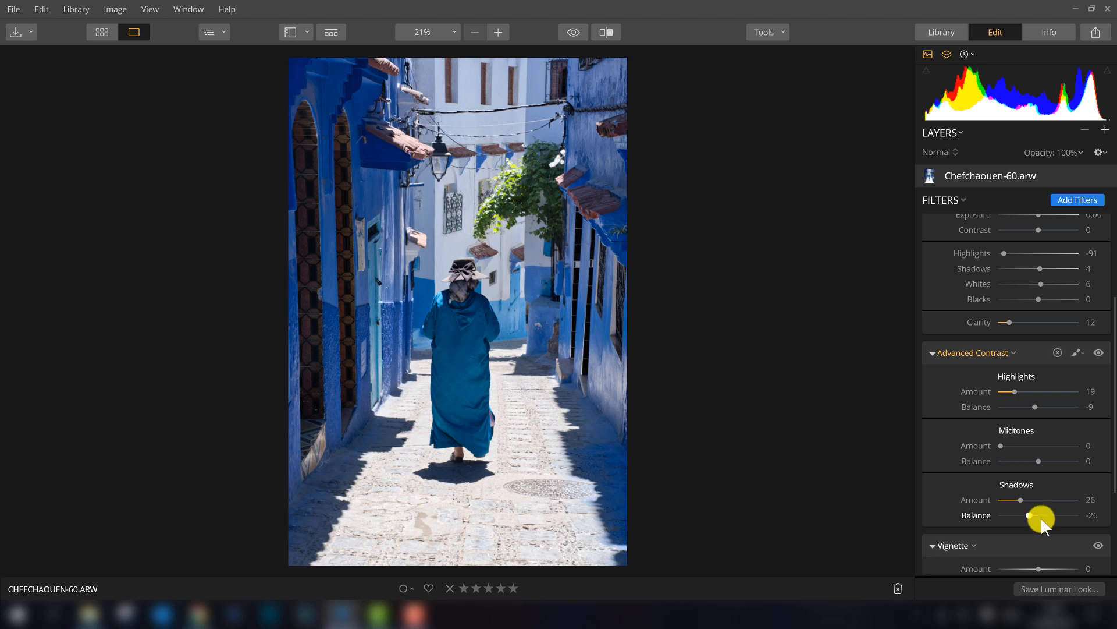
Step: Correct the converging building walls by setting the RAW Develop Vertical transform to 7
scroll(944, 420, "up", 1)
scroll(944, 420, "up", 6)
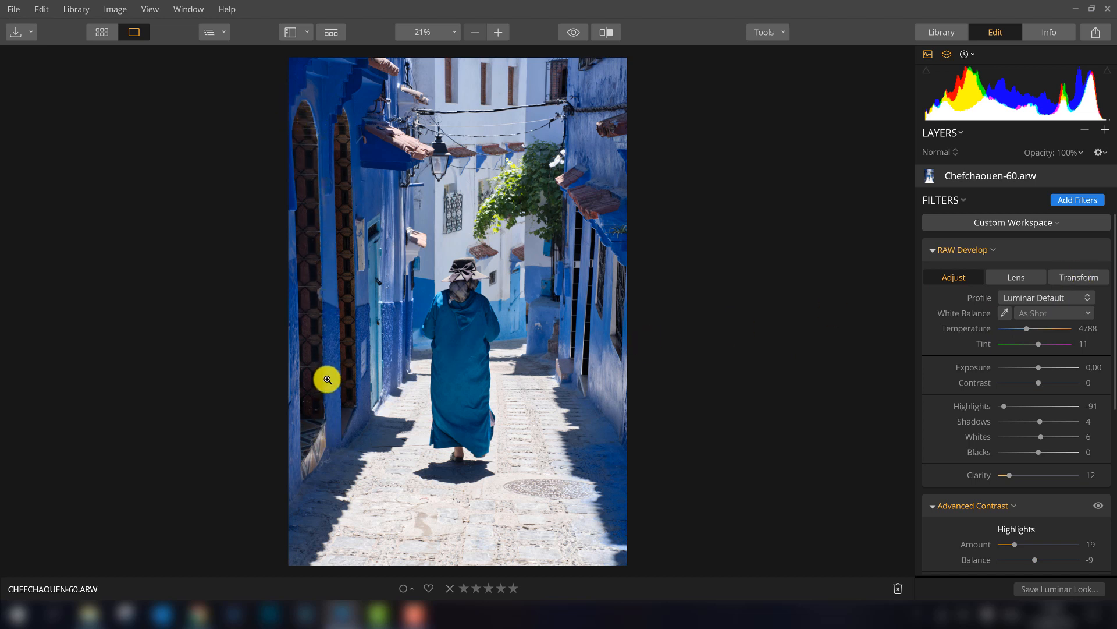
left_click(1075, 277)
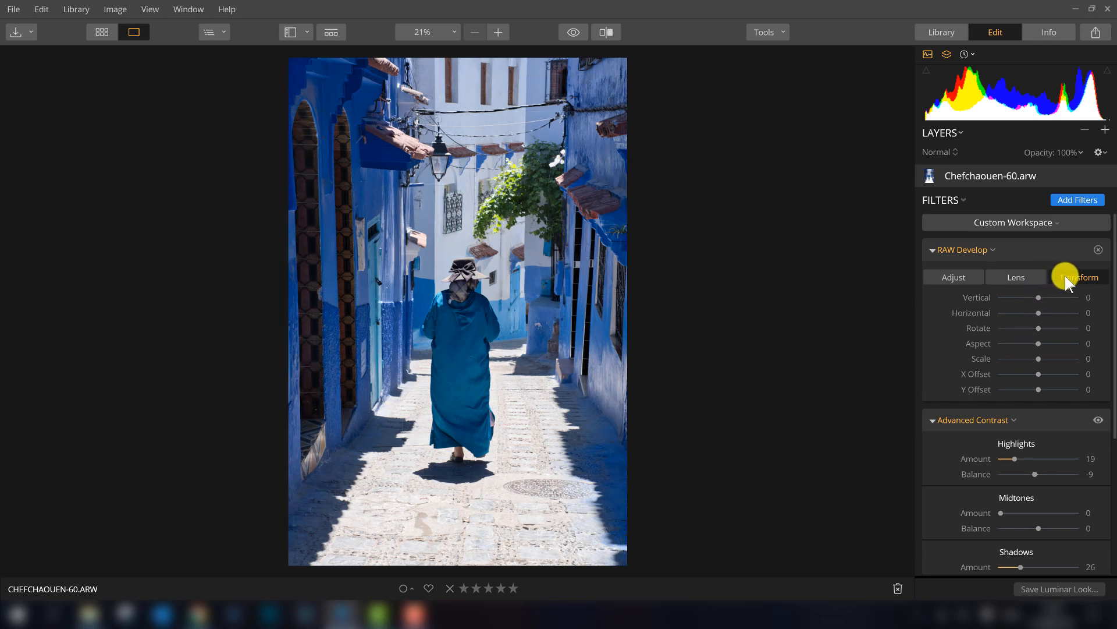
mouse_move(1041, 295)
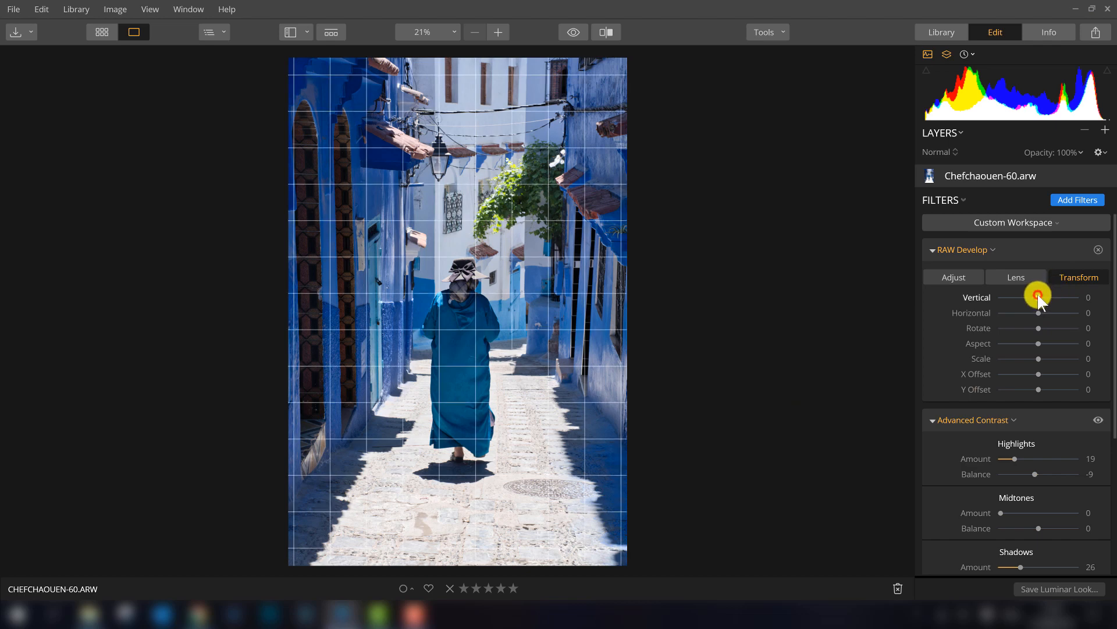
left_click_drag(1038, 297, 1041, 300)
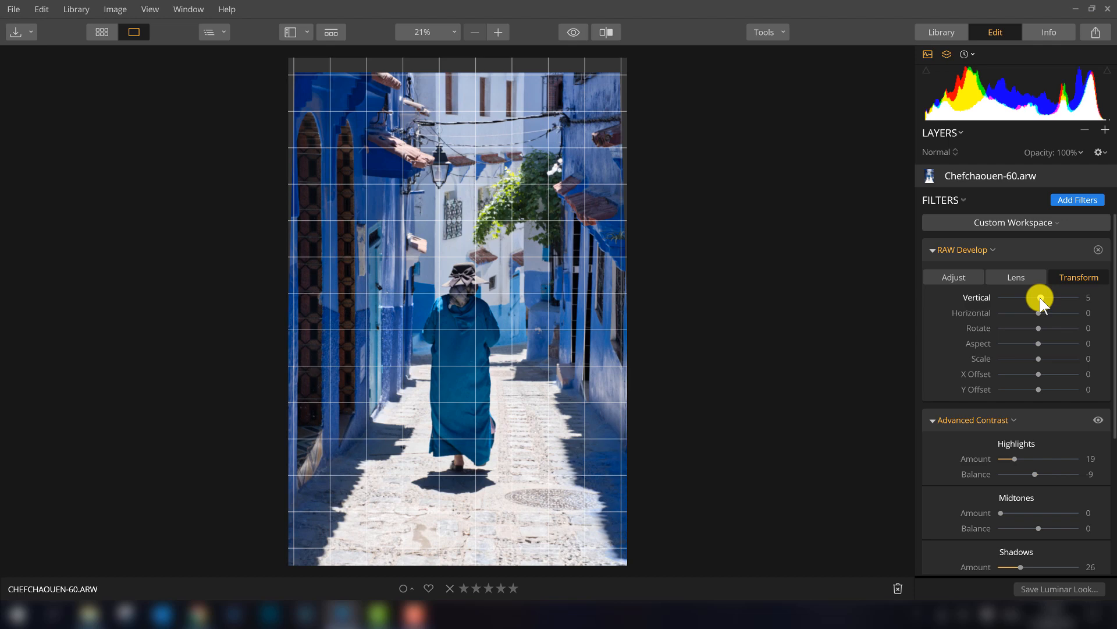
left_click_drag(1039, 298, 1041, 298)
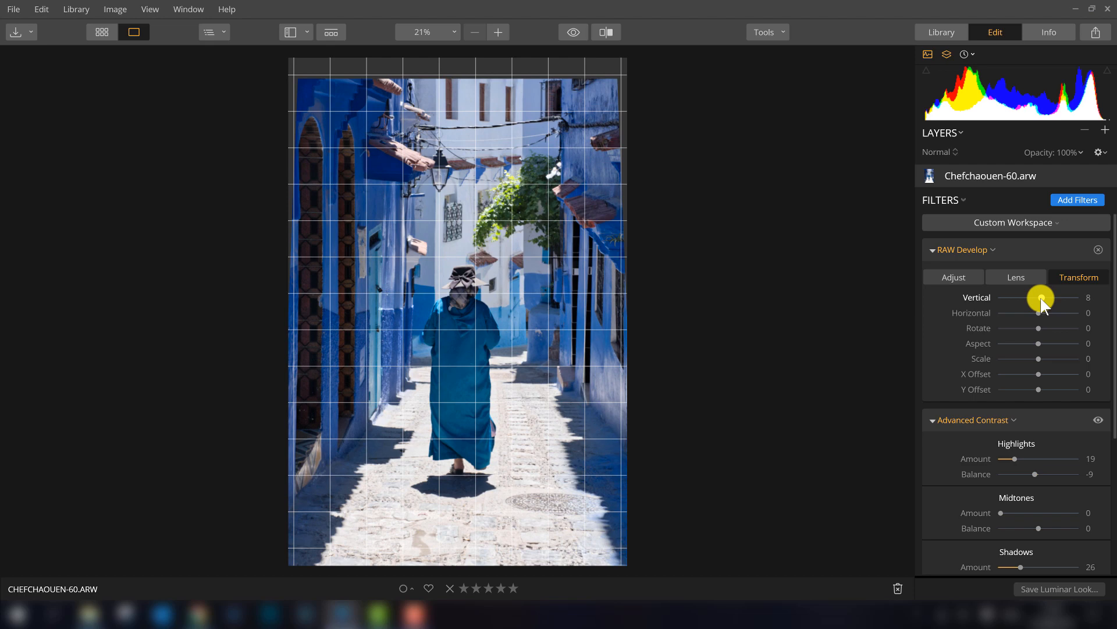
left_click_drag(1041, 298, 1040, 298)
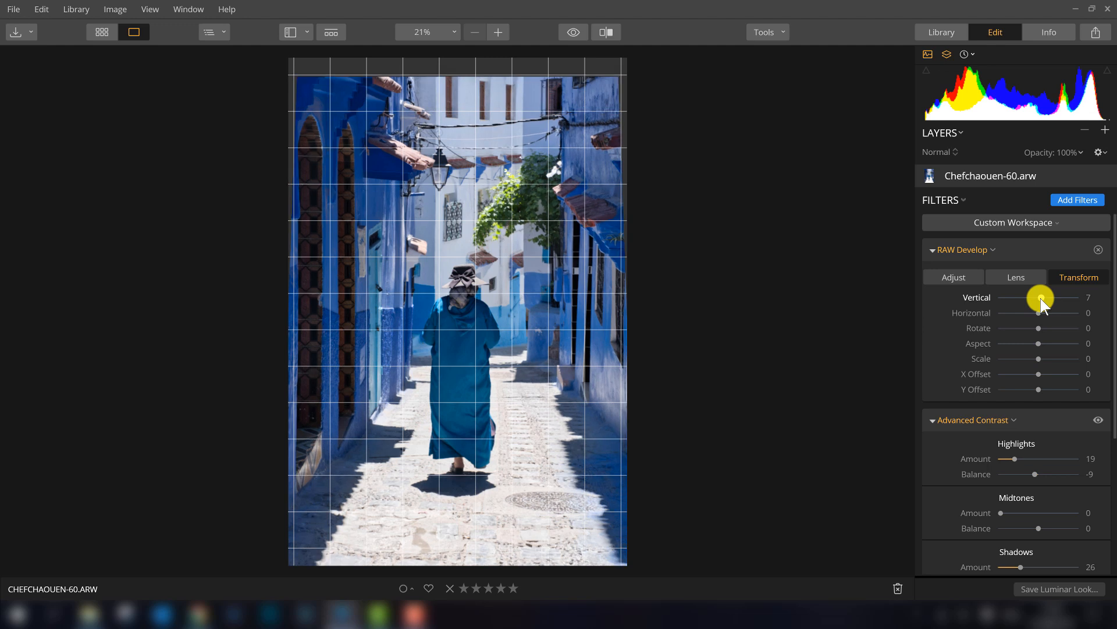
left_click_drag(1040, 298, 1040, 298)
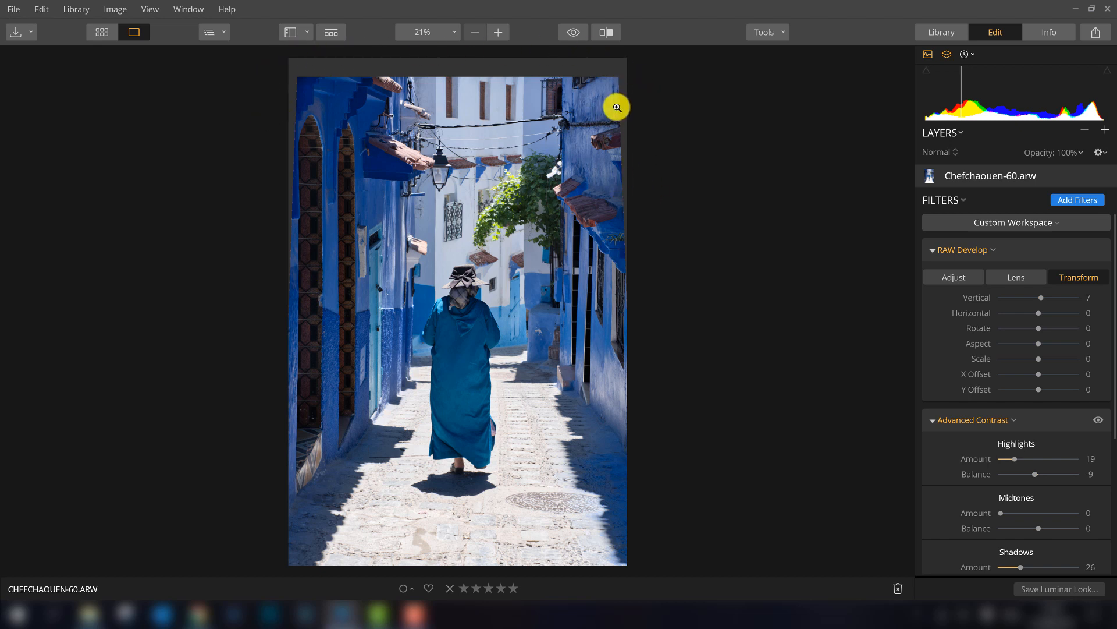
Step: Crop the photo at its original aspect ratio to cut off the empty borders around the alley, and apply the crop
left_click(759, 32)
left_click(794, 51)
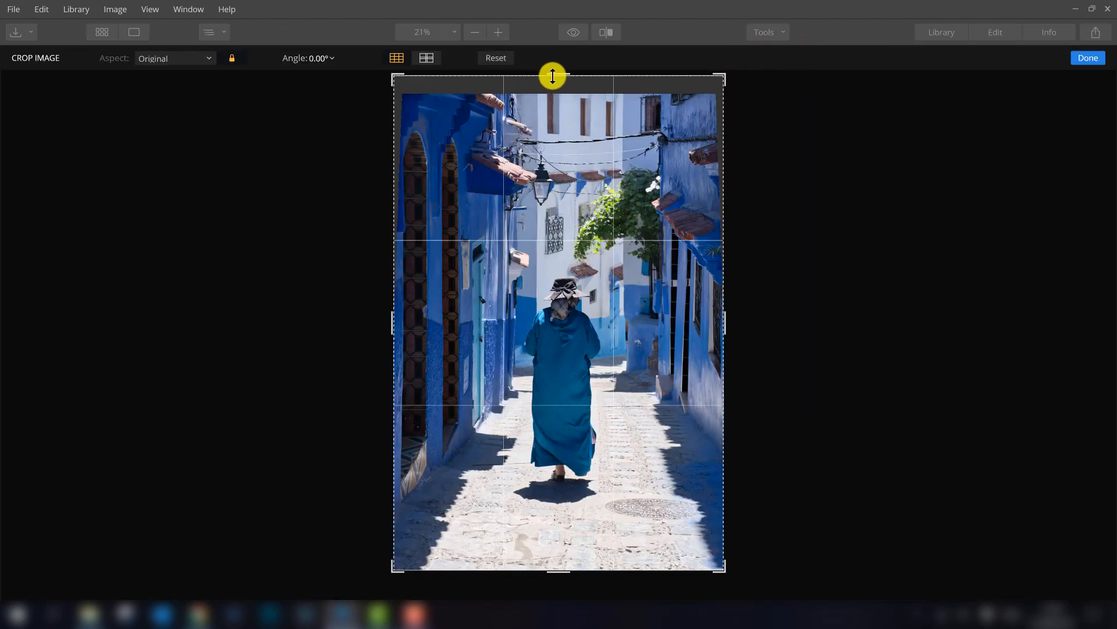
mouse_move(553, 76)
left_mouse_down()
mouse_move(552, 95)
mouse_move(561, 74)
left_mouse_up()
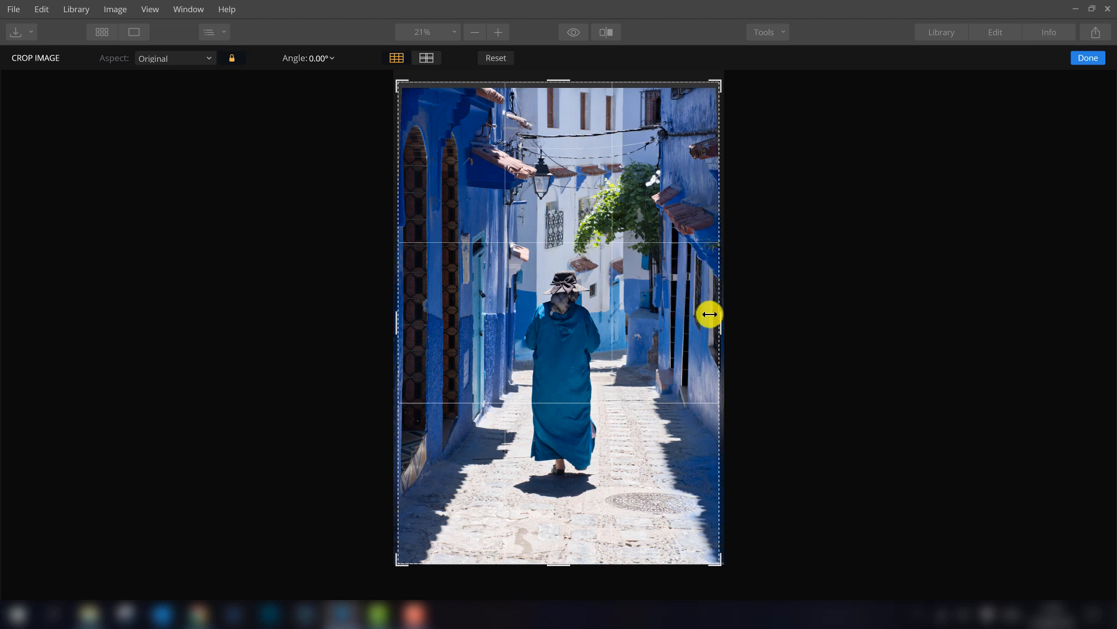
left_click_drag(559, 82, 559, 96)
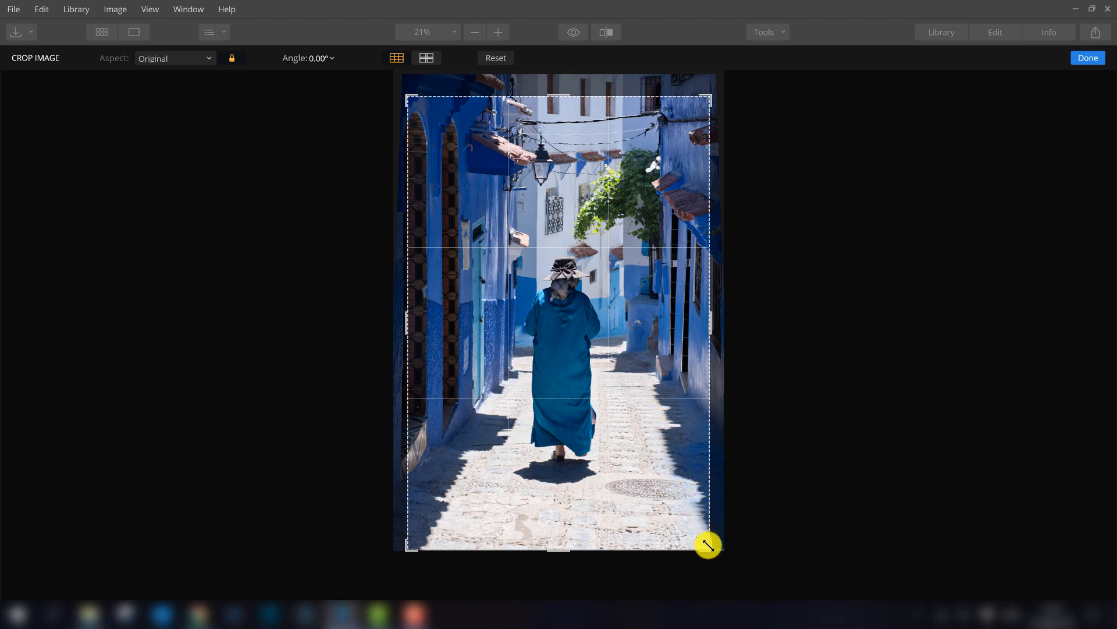
left_click_drag(621, 447, 622, 464)
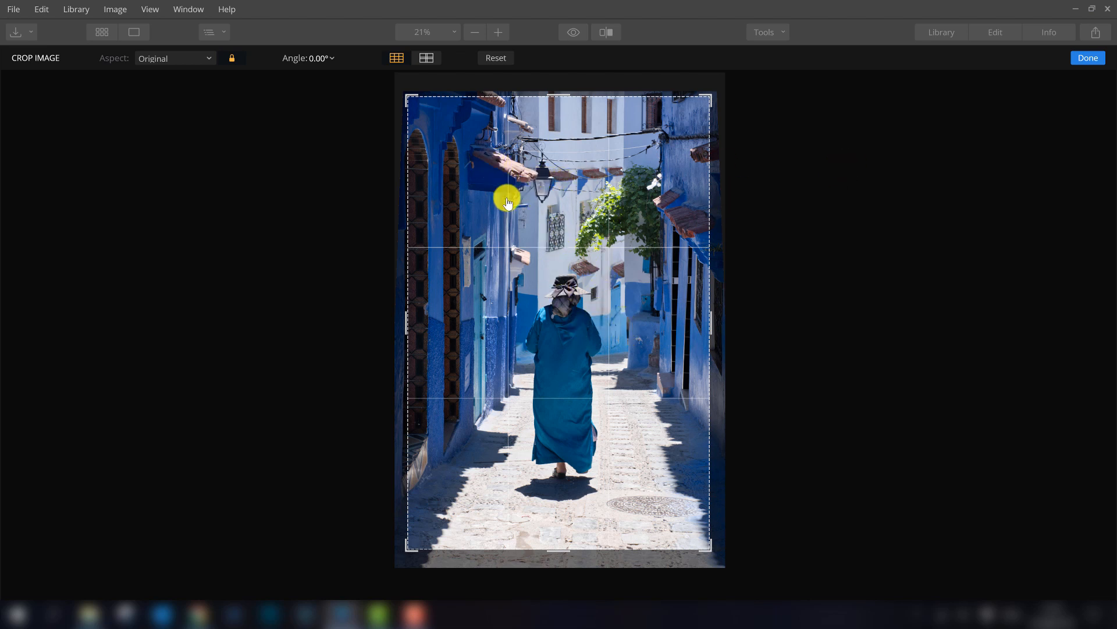
left_click(1086, 60)
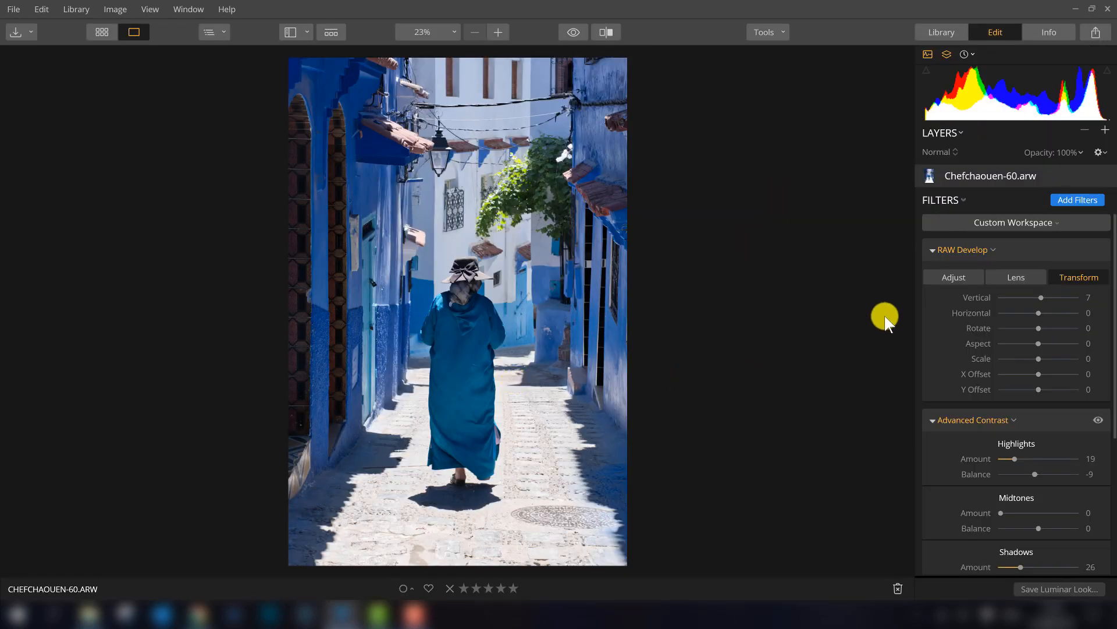
Step: Enable the automatic Lens Distortion and Chromatic Aberration corrections in RAW Develop
scroll(972, 355, "down", 2)
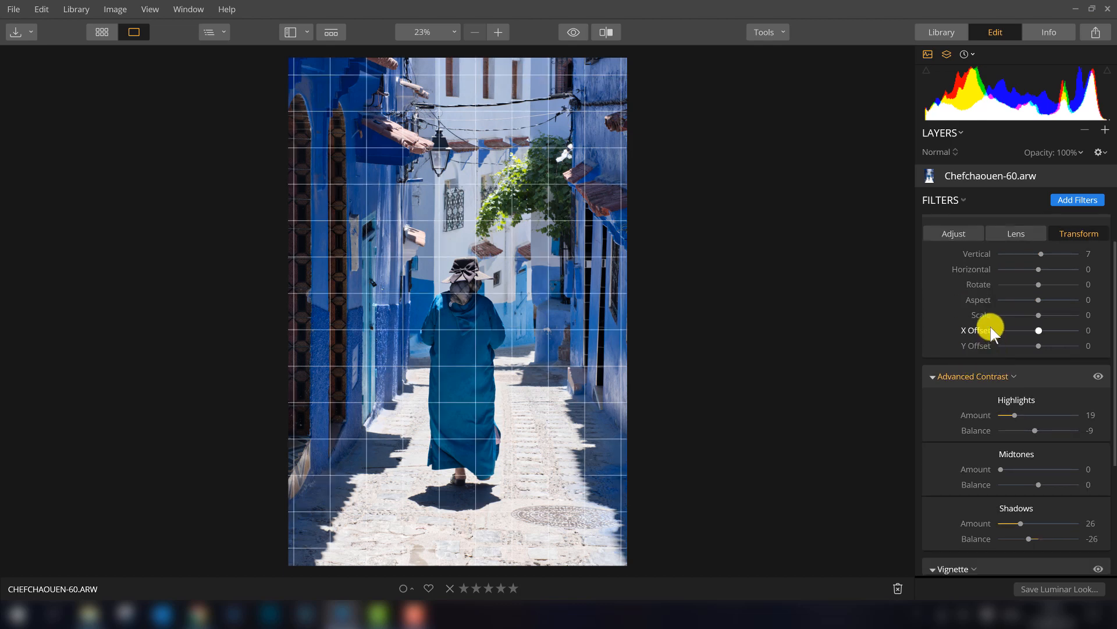
scroll(990, 327, "up", 1)
left_click(1019, 254)
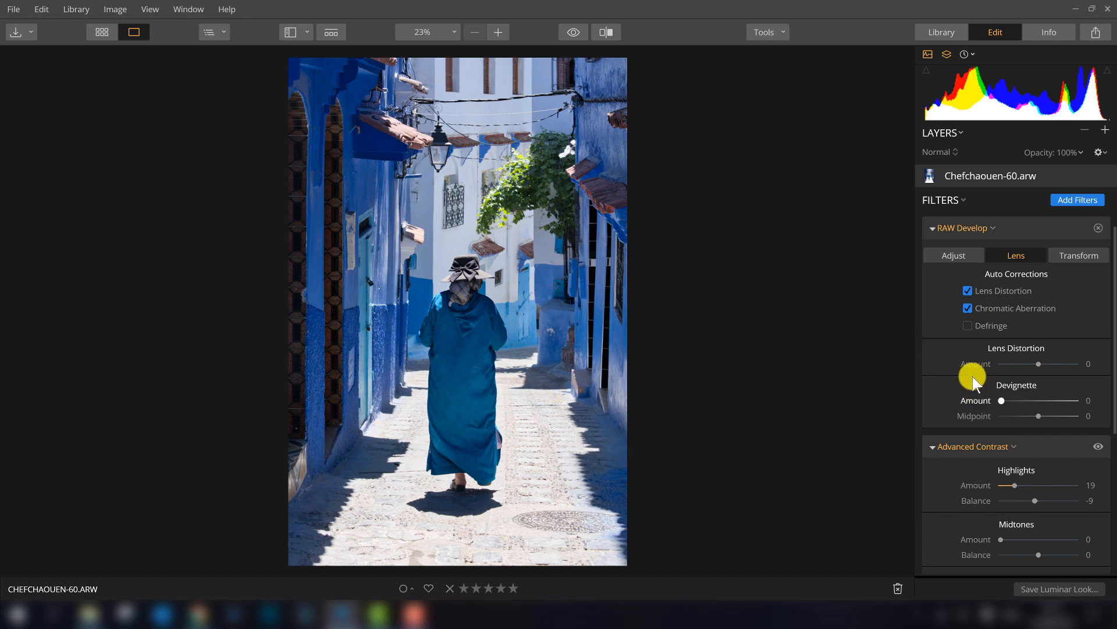
Step: Darken the edges with a Vignette Amount of -72, and toggle the filter off and on to compare
scroll(958, 343, "down", 2)
scroll(957, 344, "down", 2)
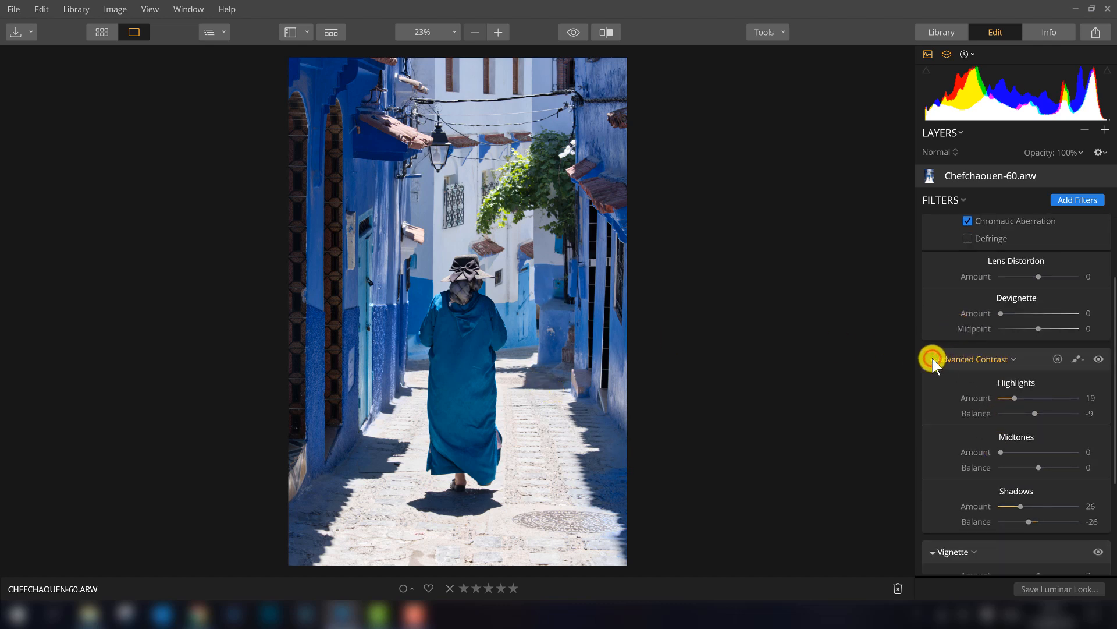
scroll(978, 357, "down", 4)
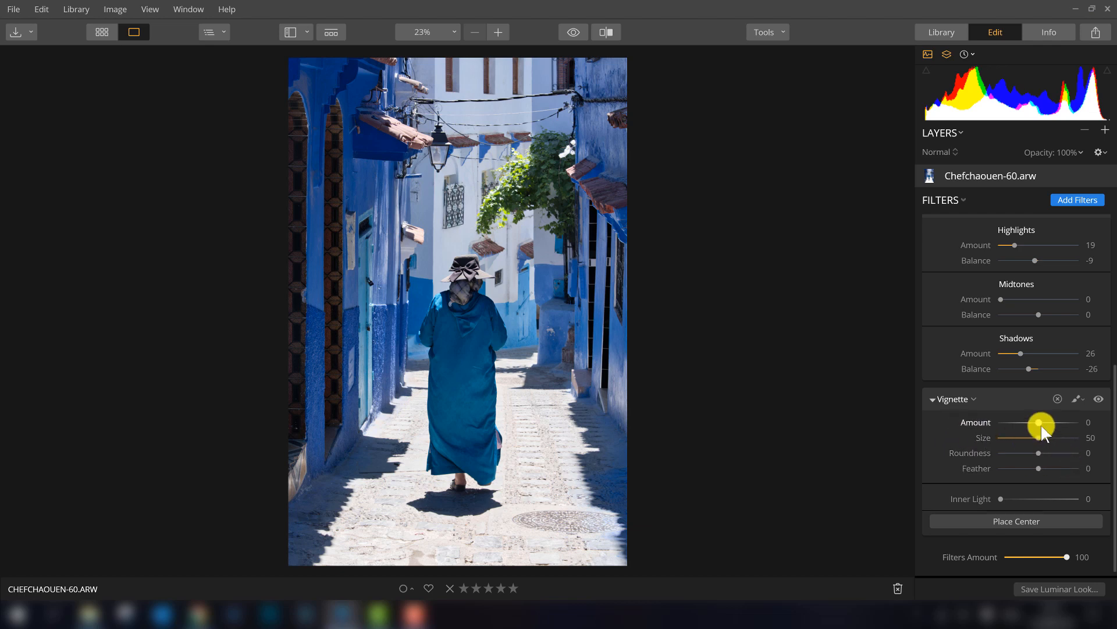
left_click_drag(1039, 424, 1013, 426)
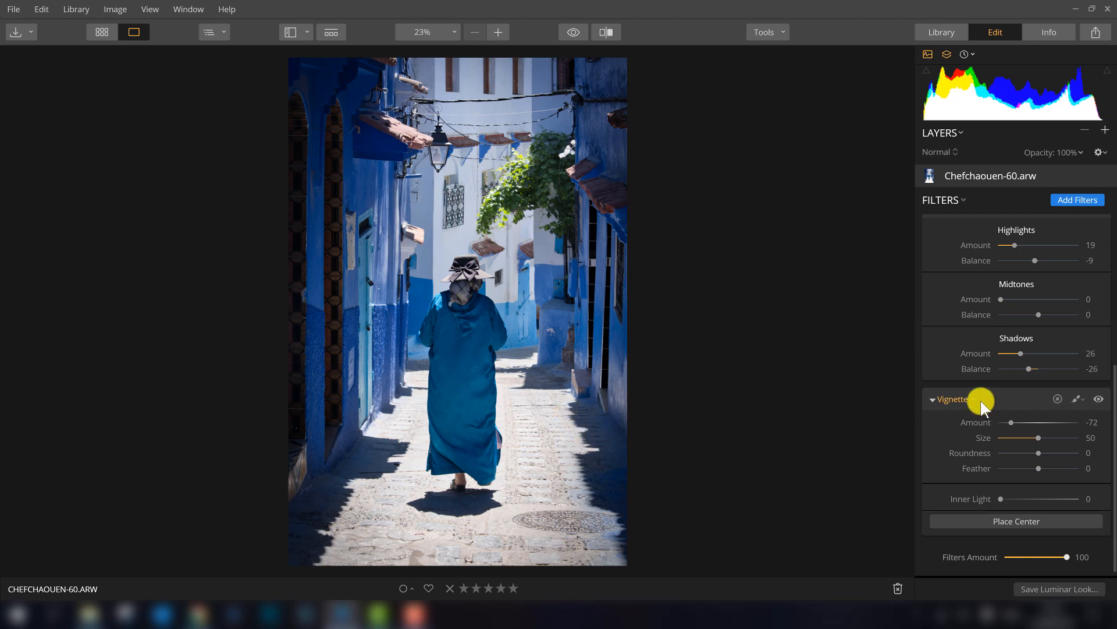
left_click(1097, 400)
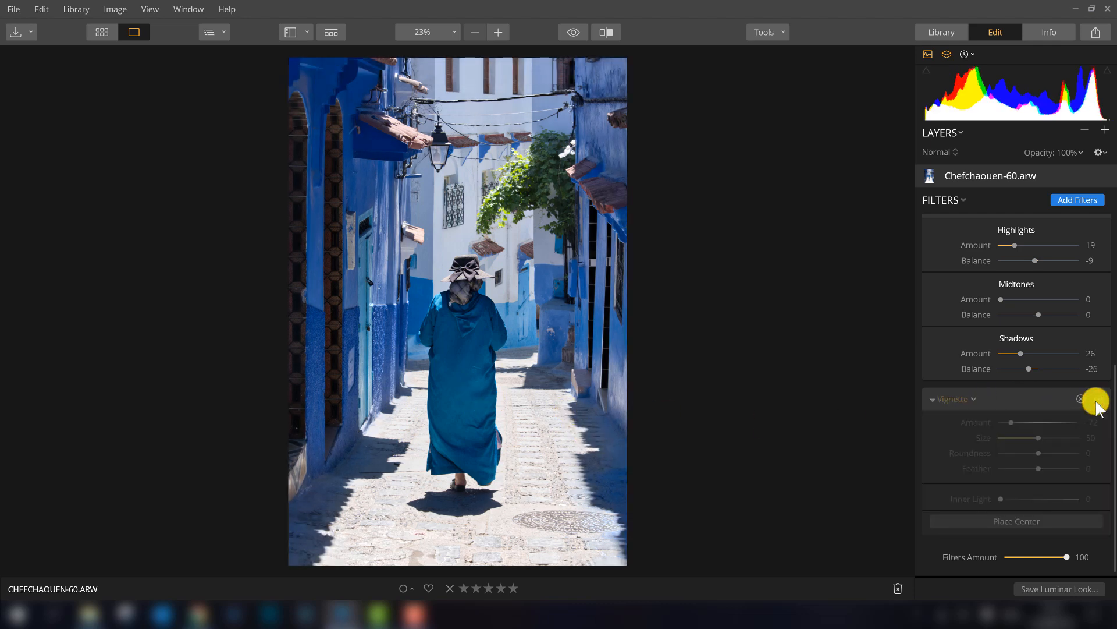
left_click(1097, 399)
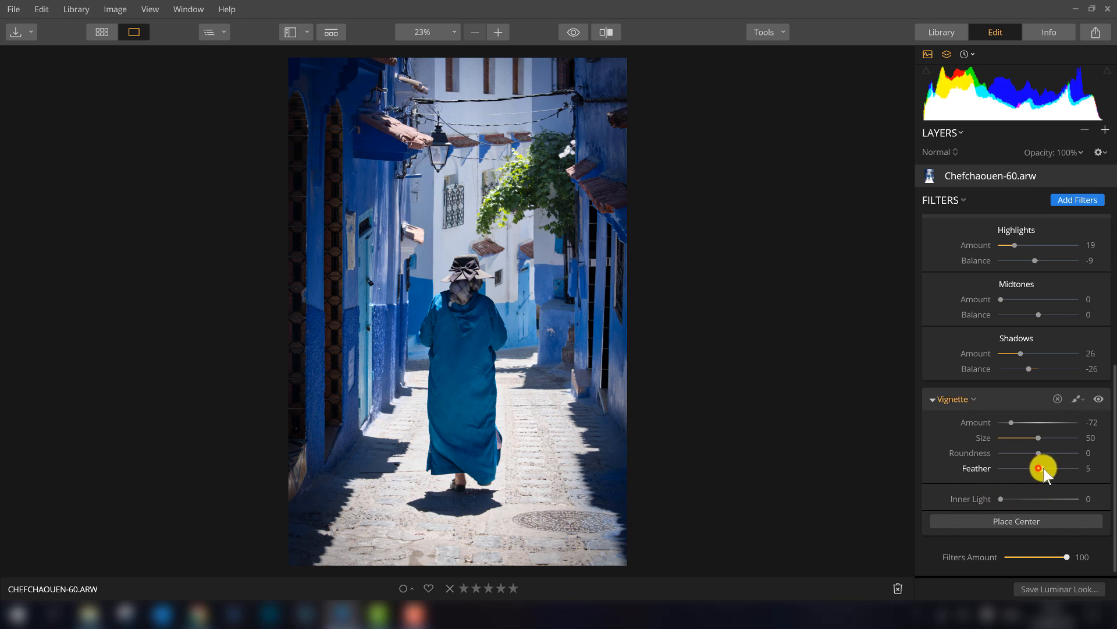
Step: Soften the vignette with Feather 64 and Roundness 5, and toggle the filter off and on to compare
left_click_drag(1043, 468, 1060, 469)
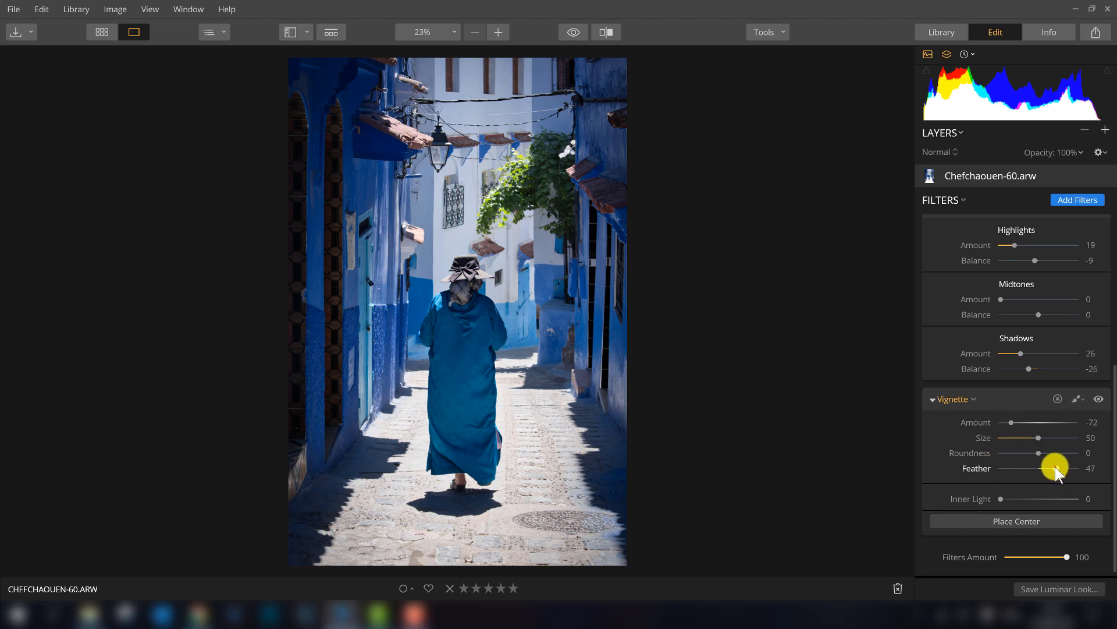
left_click_drag(1055, 466, 1063, 469)
left_click(1038, 441)
mouse_move(1039, 453)
left_mouse_down()
mouse_move(1014, 456)
mouse_move(1041, 459)
left_mouse_up()
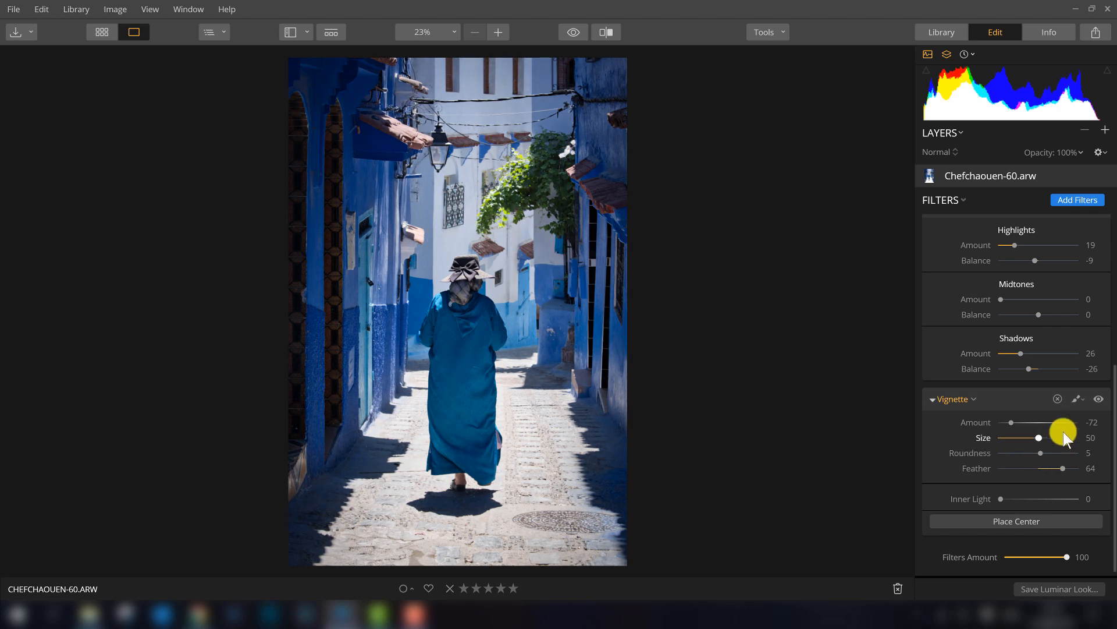
left_click(1097, 404)
left_click(1098, 402)
Step: Add a Highlights / Shadows filter from the catalog and set Highlights to -61
left_click(1077, 199)
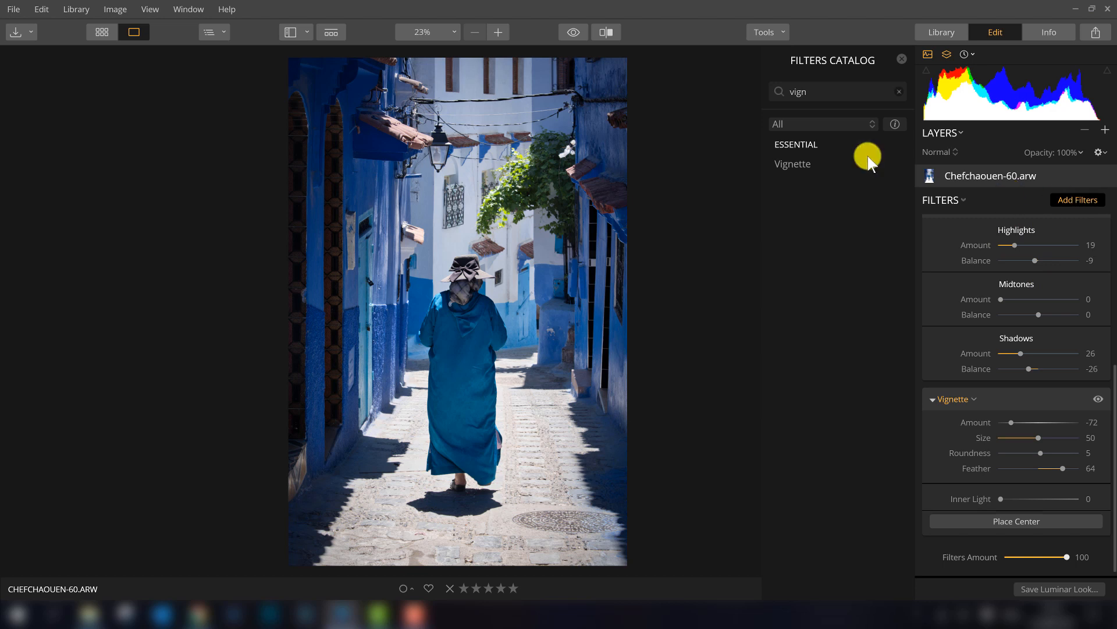
left_click(822, 92)
key("BackSpace")
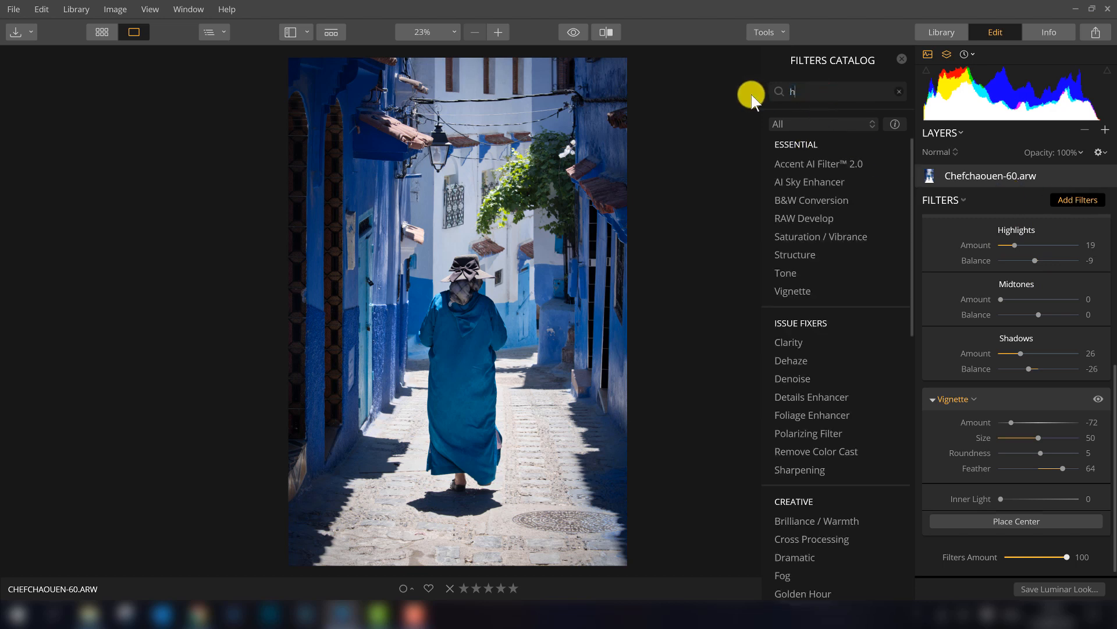
type("hig")
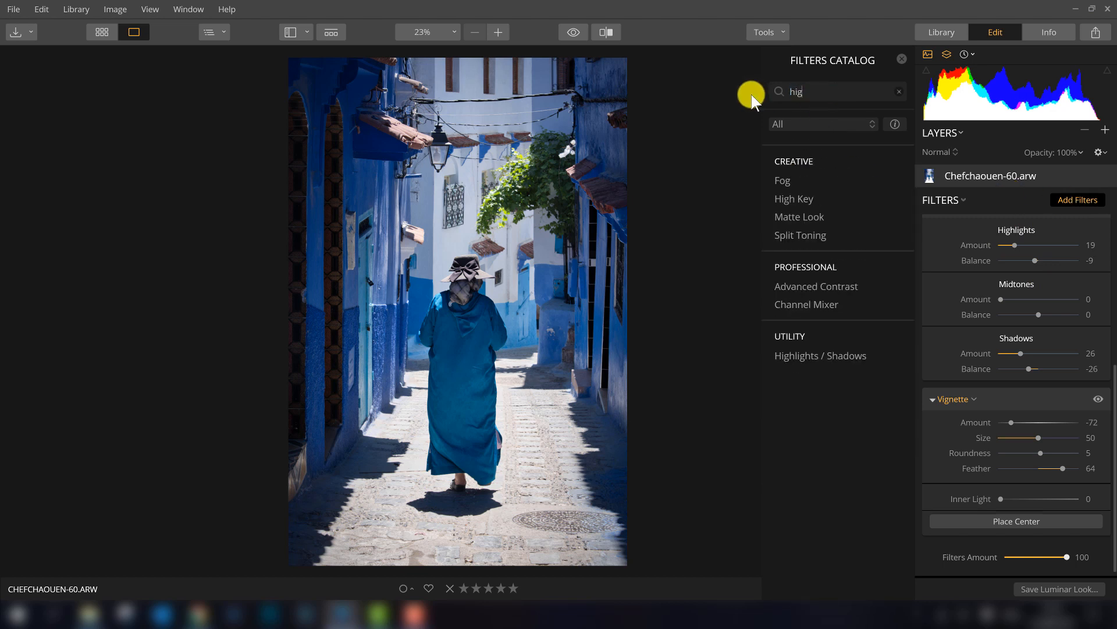
left_click(819, 357)
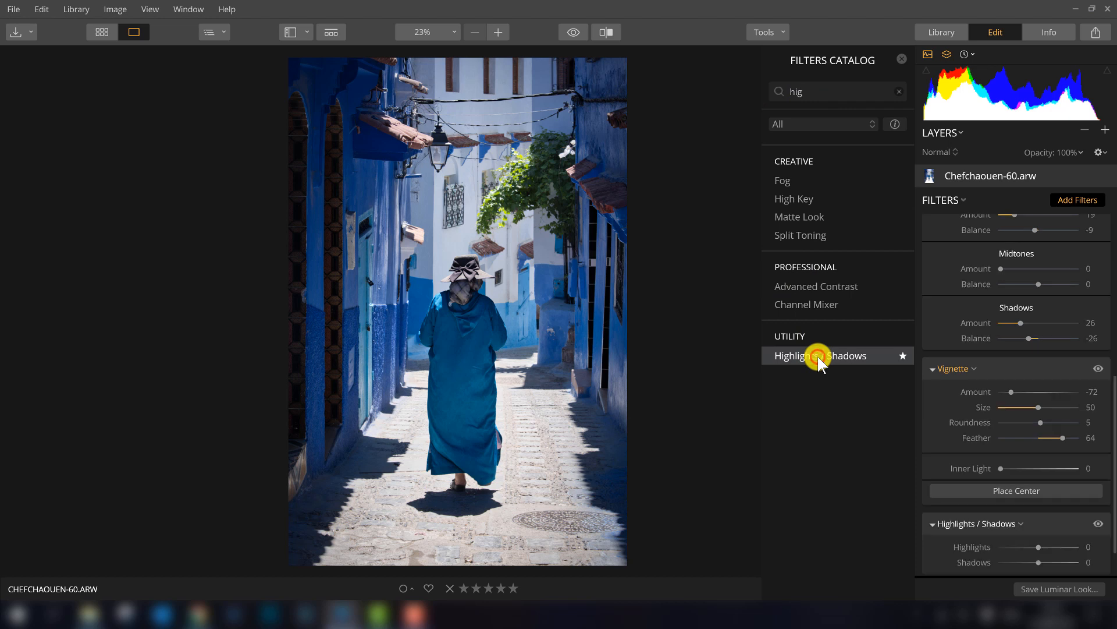
left_click(1086, 200)
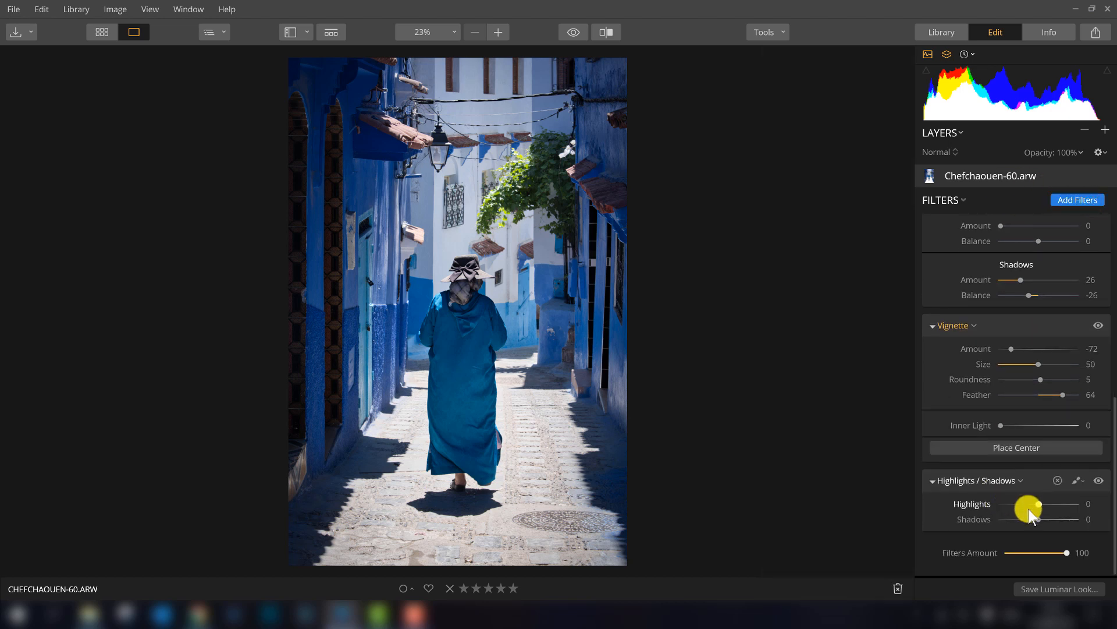
mouse_move(1039, 504)
left_mouse_down()
mouse_move(1013, 505)
mouse_move(1031, 504)
left_mouse_up()
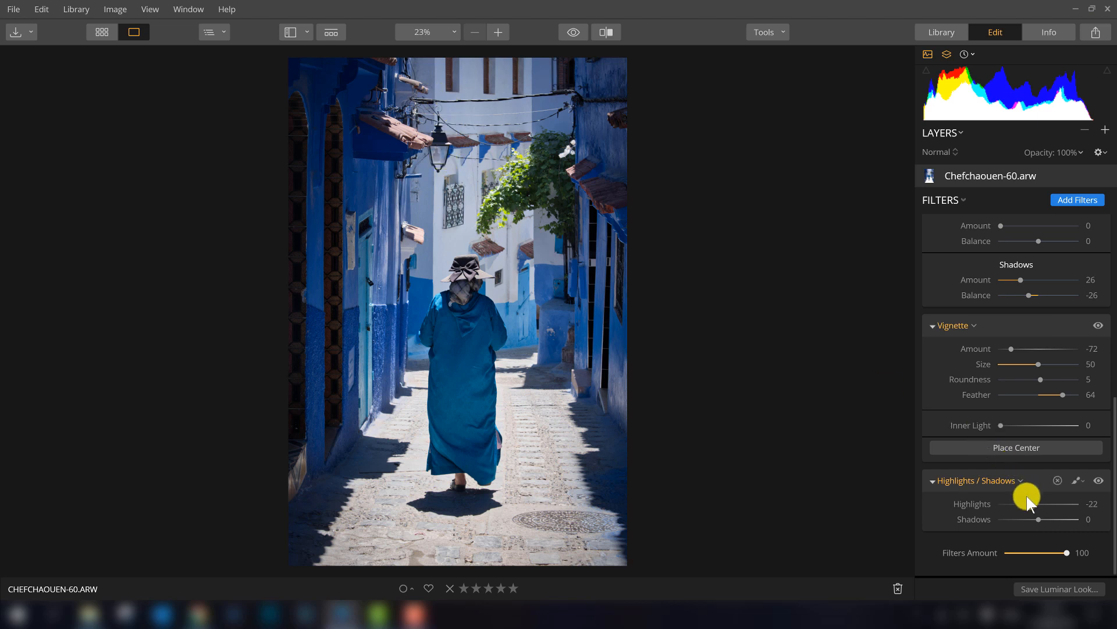
left_click_drag(1026, 504, 1018, 502)
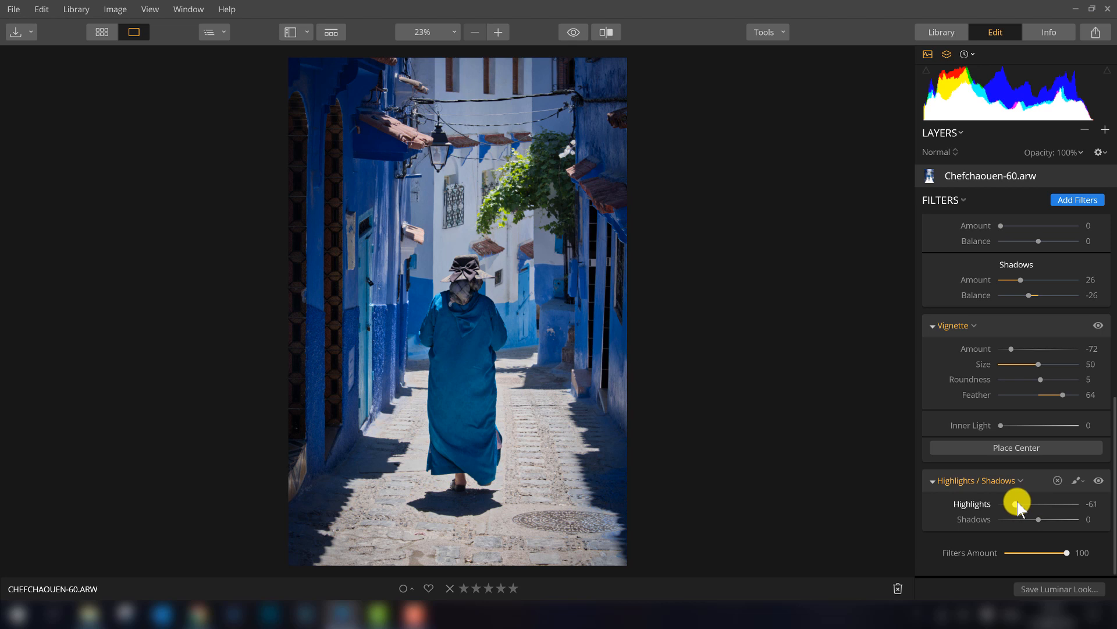
Step: Invert the Highlights / Shadows filter's mask and brush the effect onto the sunlit pavement around the walking woman
left_click(977, 481)
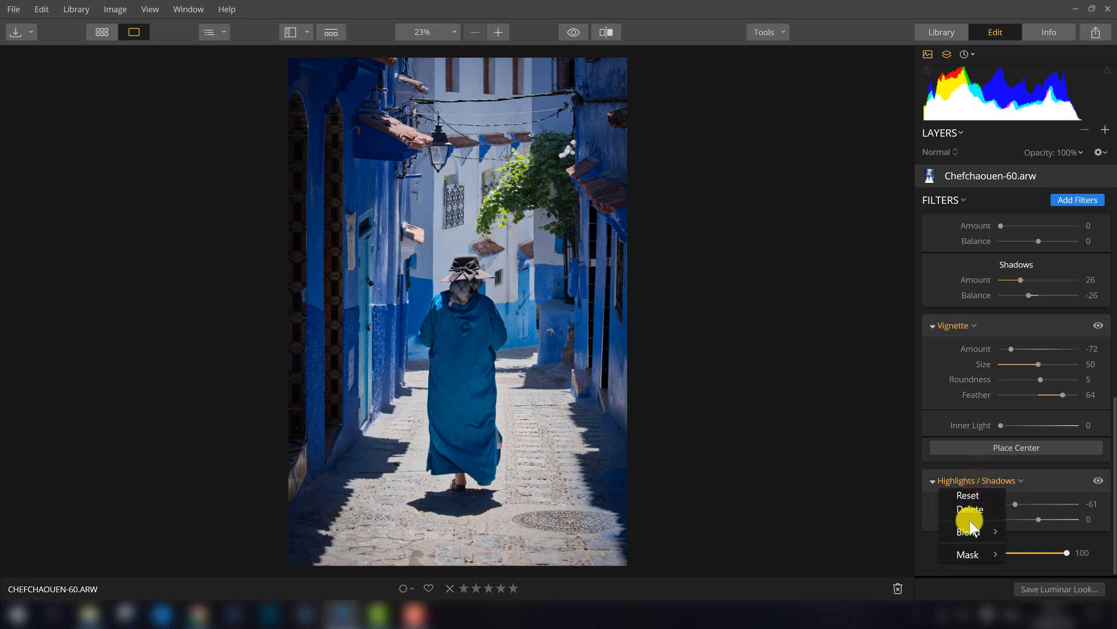
mouse_move(965, 556)
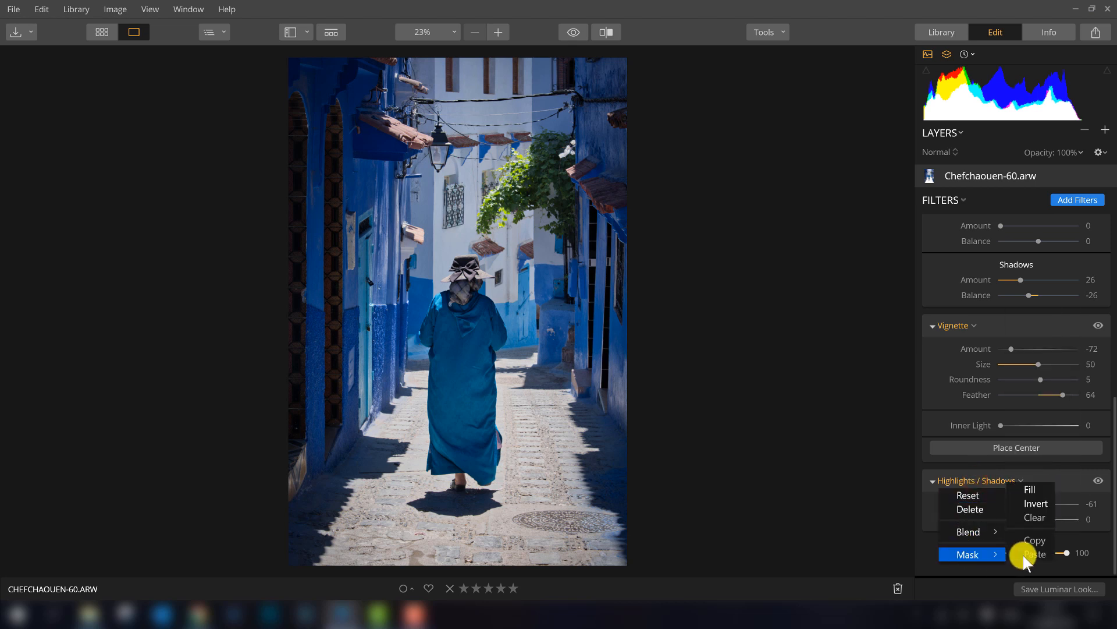
left_click(1035, 505)
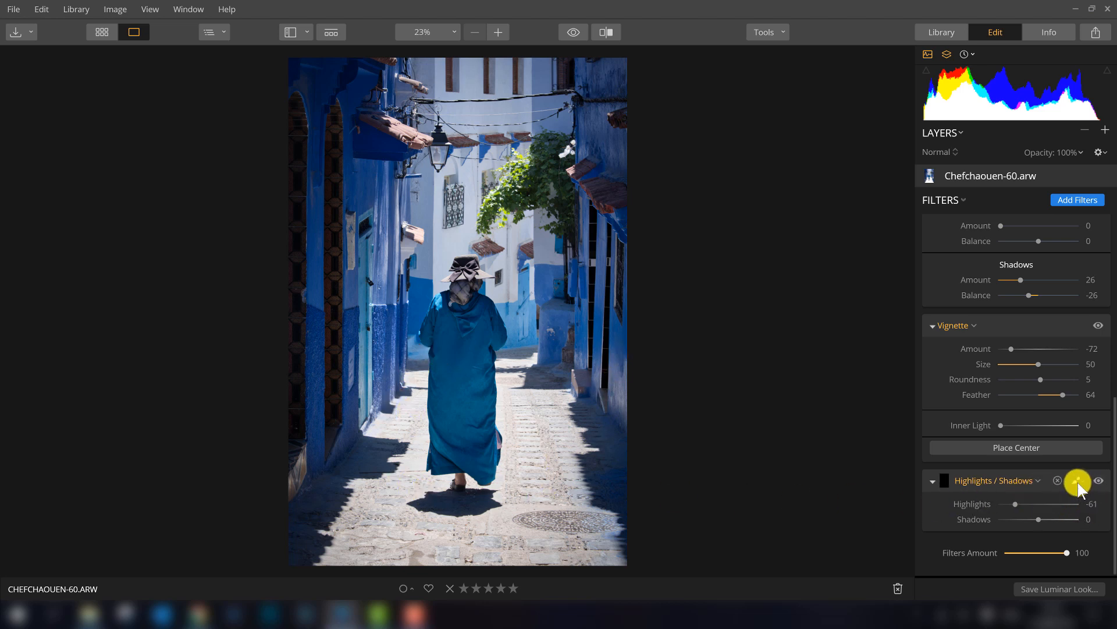
left_click(1078, 480)
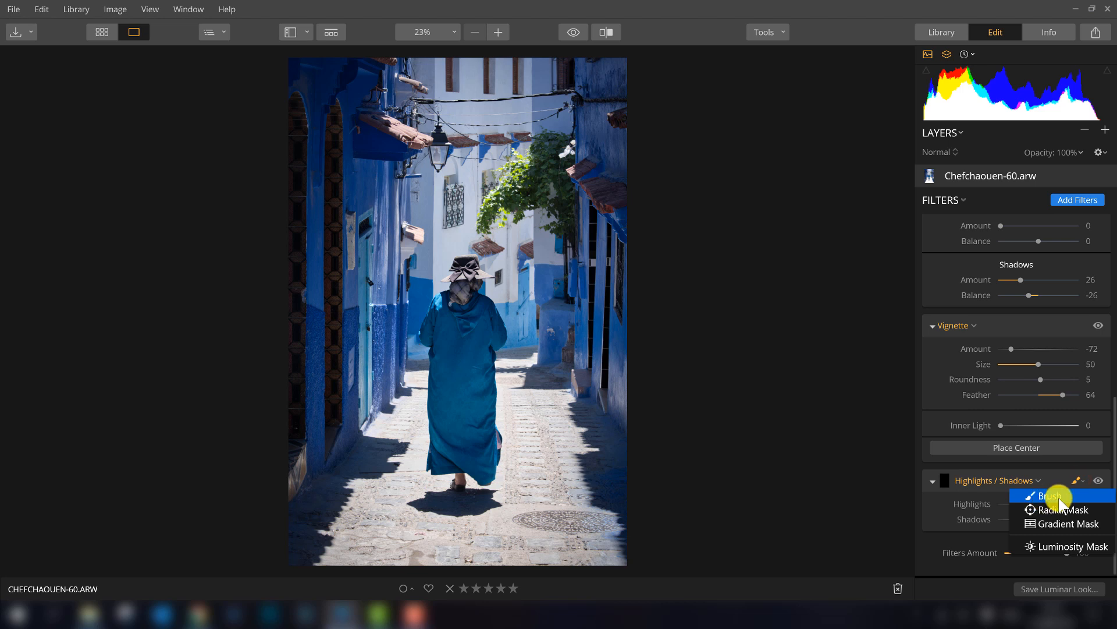
left_click(1060, 498)
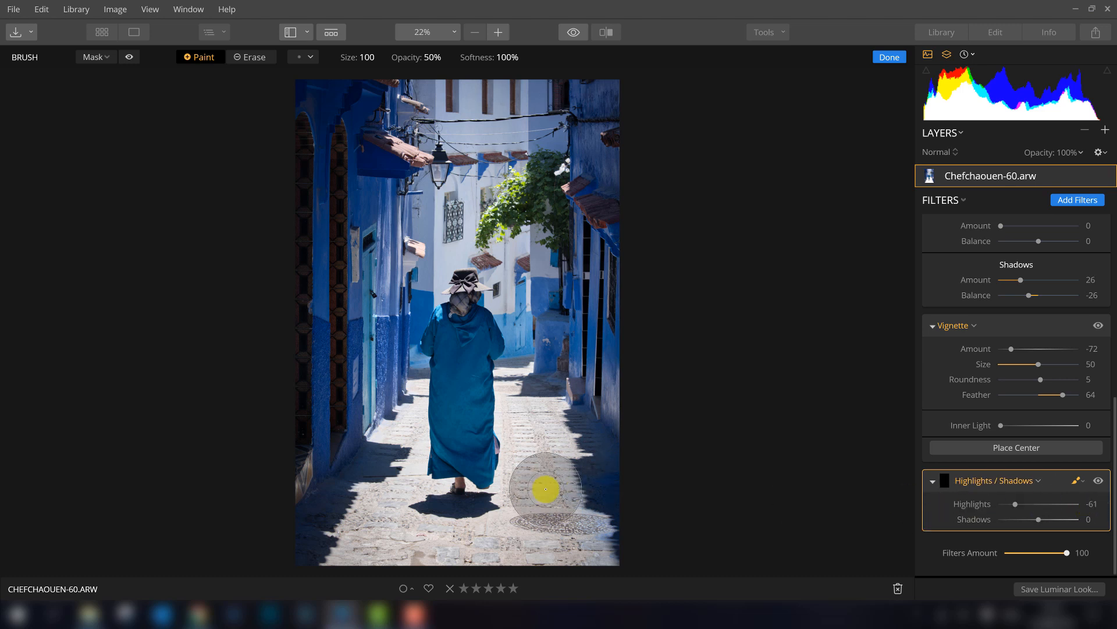
mouse_move(548, 530)
left_mouse_down()
mouse_move(558, 505)
mouse_move(539, 489)
left_mouse_up()
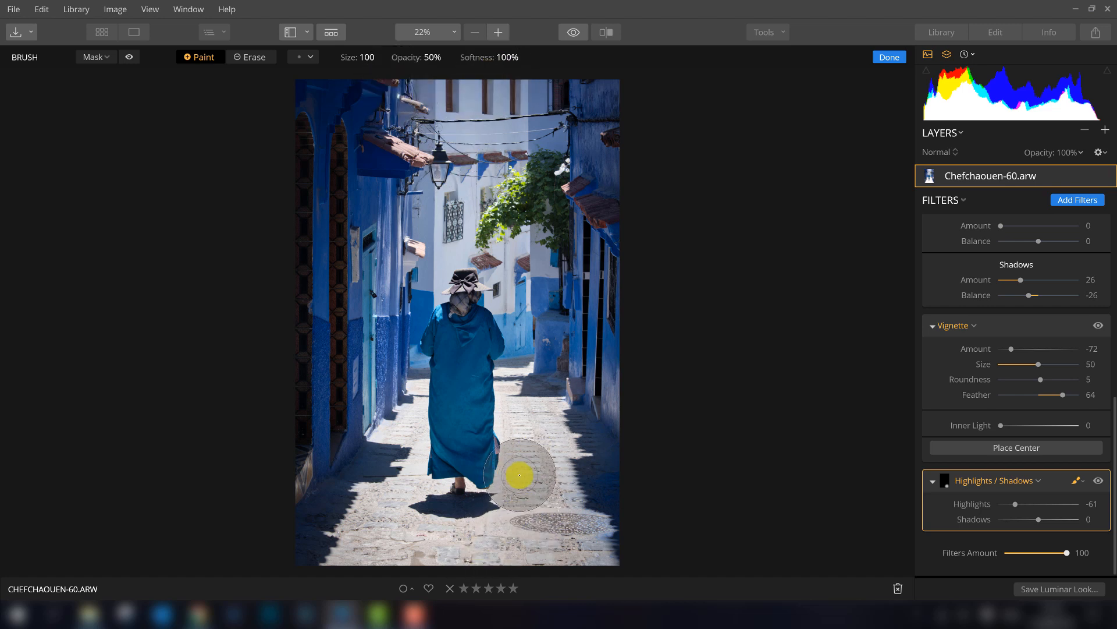
mouse_move(529, 526)
left_mouse_down()
mouse_move(541, 465)
mouse_move(516, 382)
left_mouse_up()
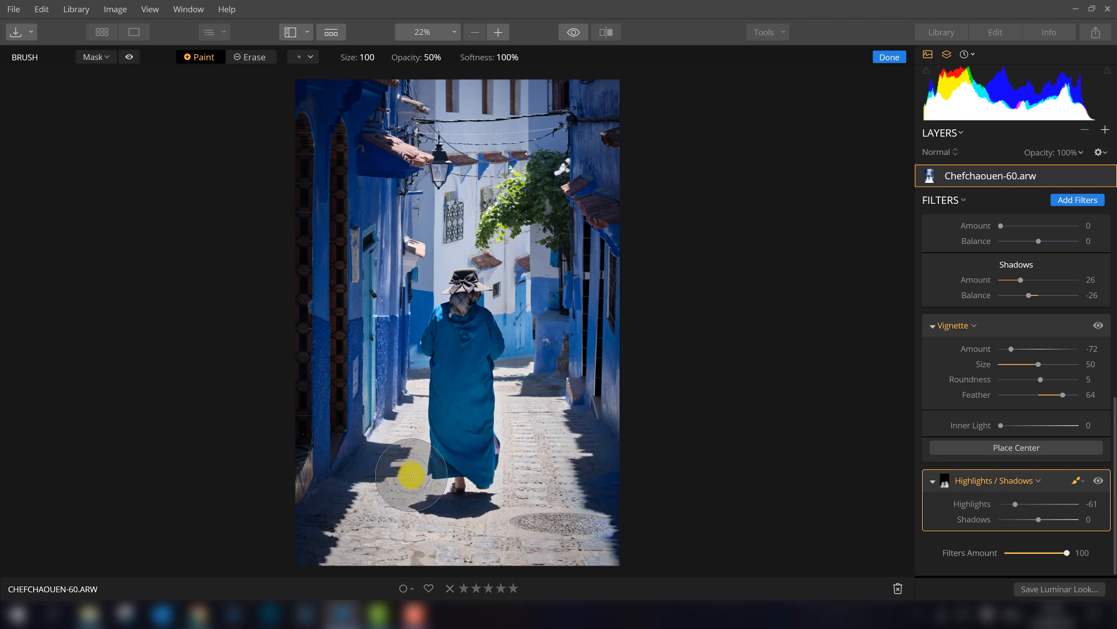
left_click(375, 496)
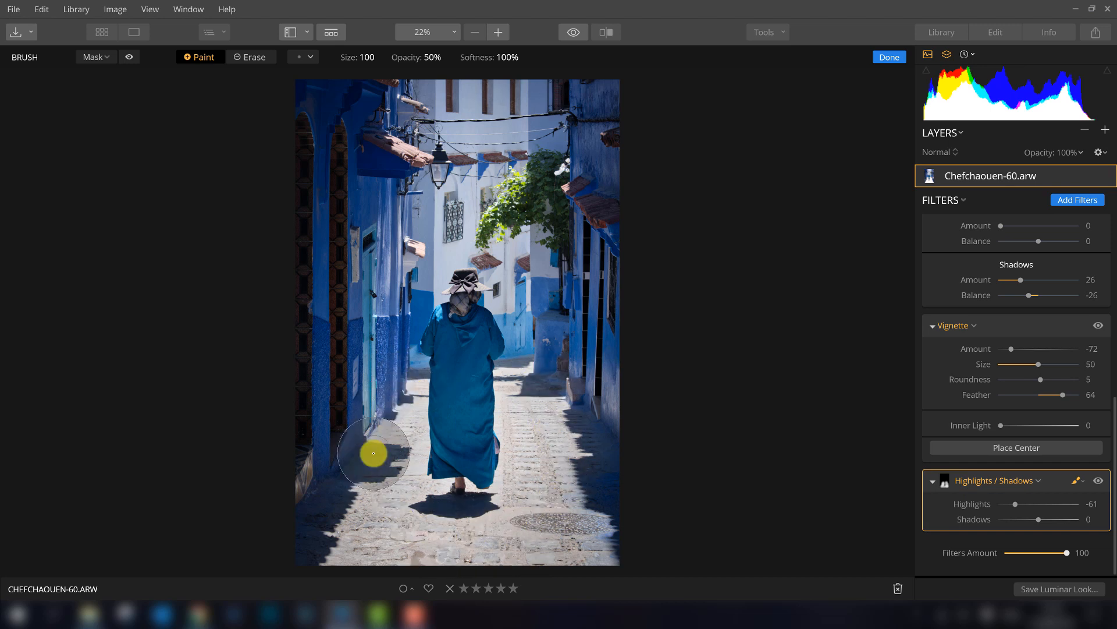
Step: Compare the pavement with the Highlights / Shadows filter turned off and on
left_click(1097, 482)
left_click(1097, 482)
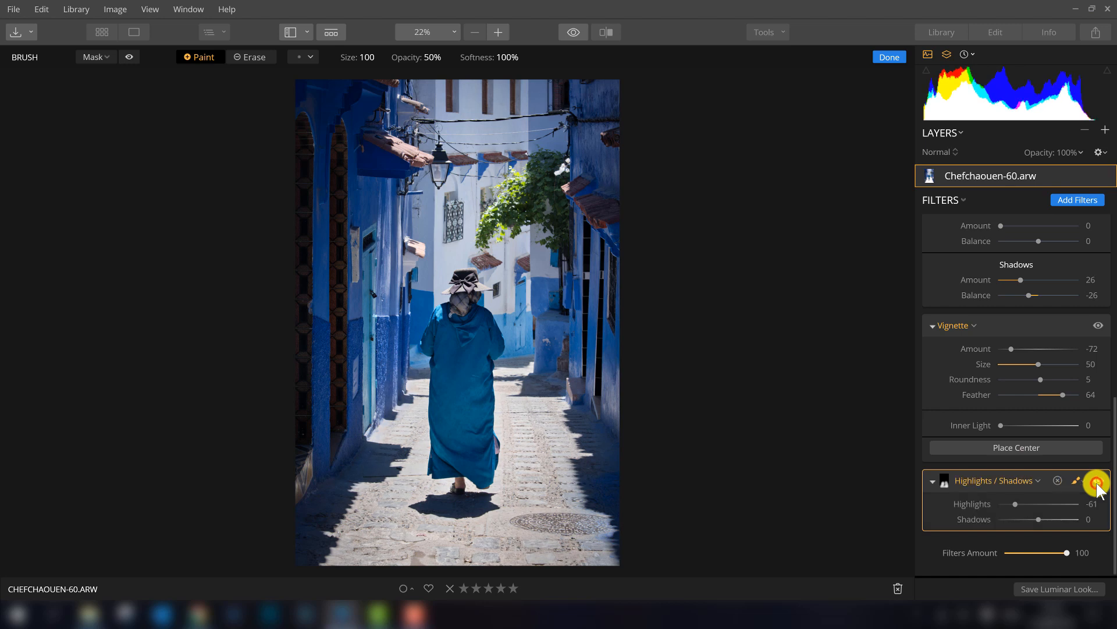
left_click(1097, 482)
left_click(1097, 483)
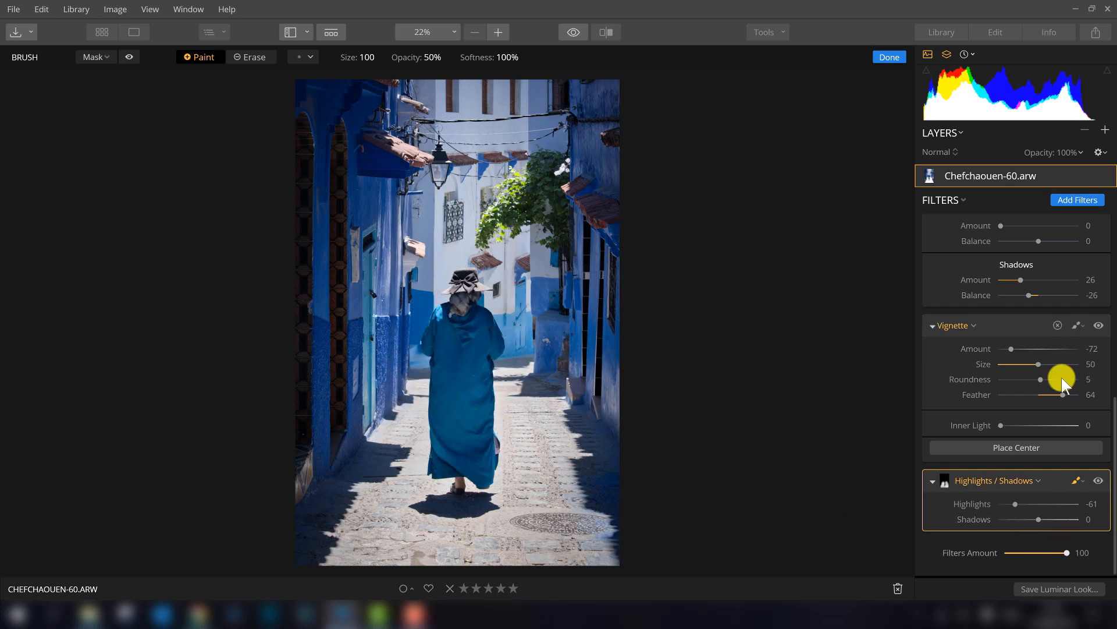
Step: Add a Brightness / Contrast filter from the catalog and set Brightness to 31
left_click(1075, 202)
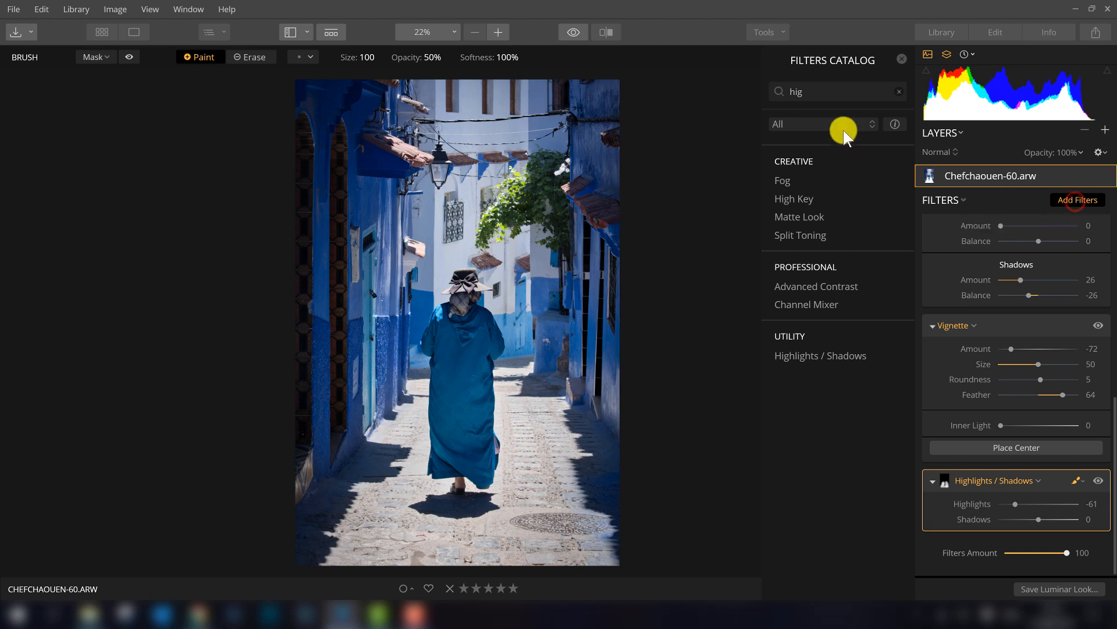
left_click(823, 91)
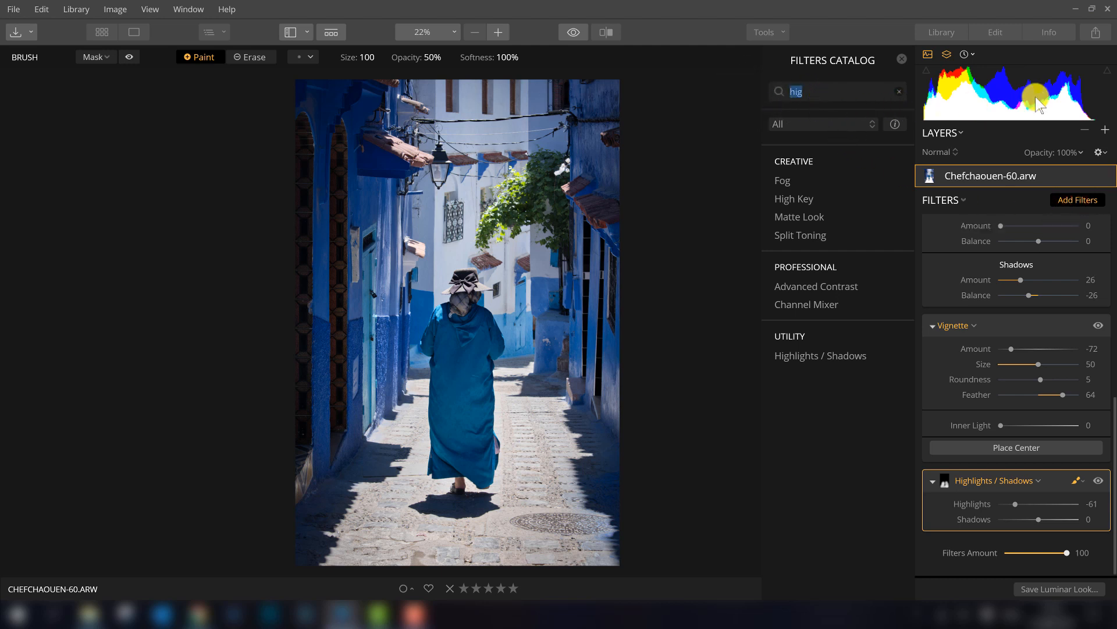
type("bri")
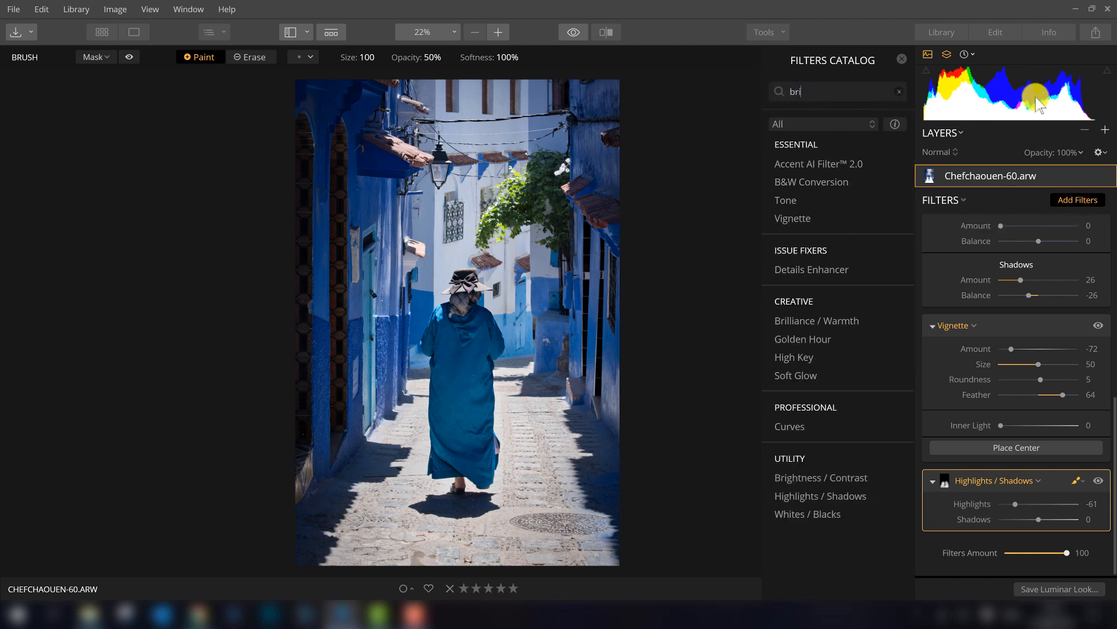
left_click(846, 476)
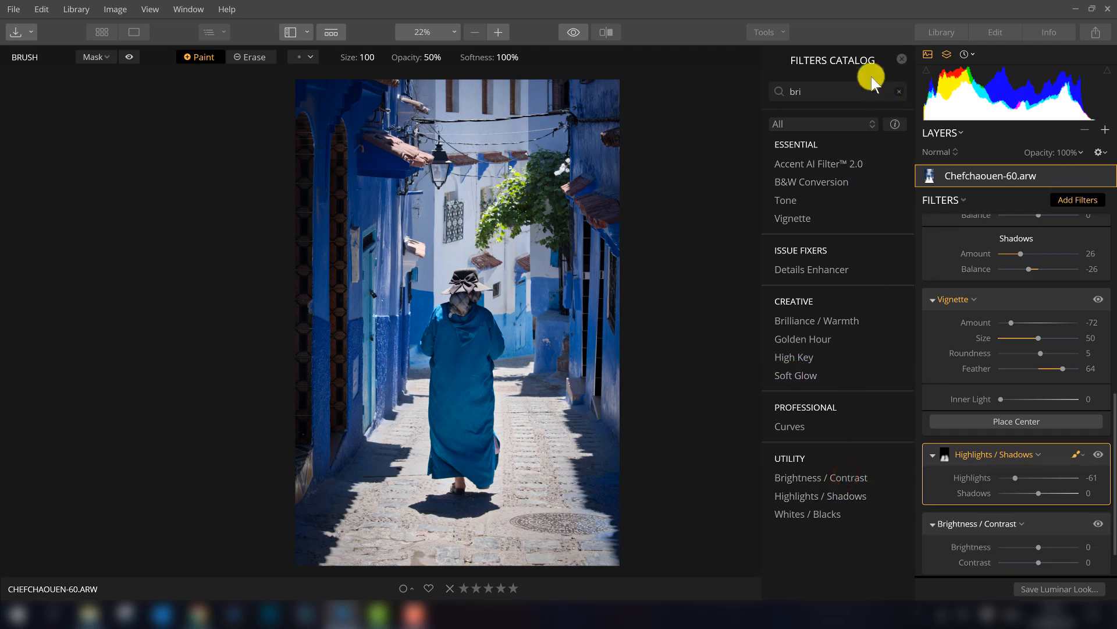
left_click(902, 63)
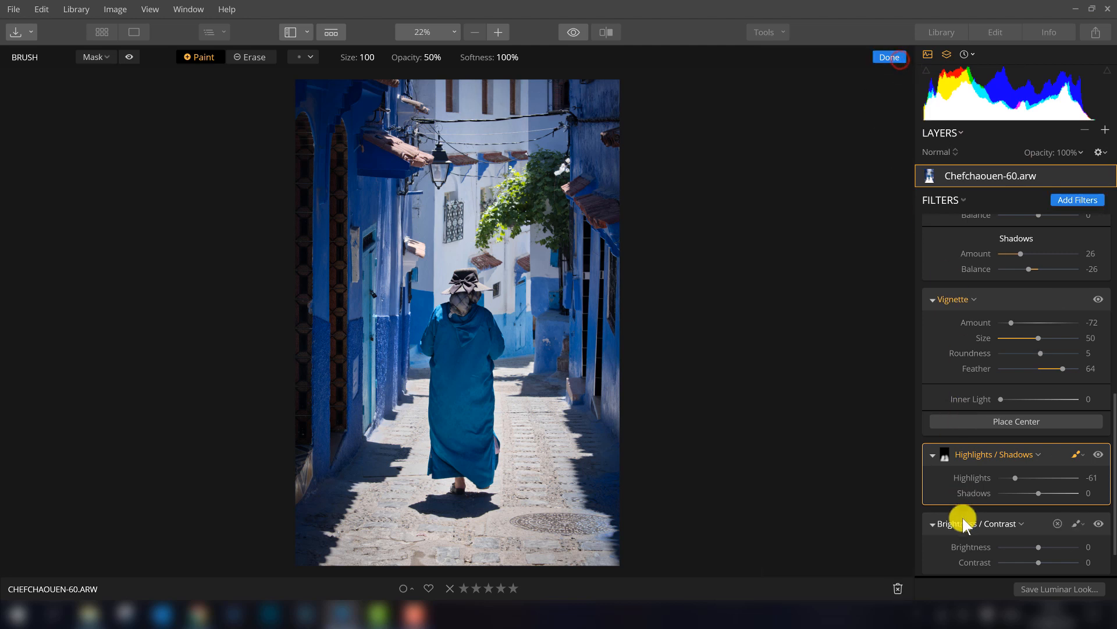
scroll(959, 524, "down", 1)
scroll(959, 527, "down", 1)
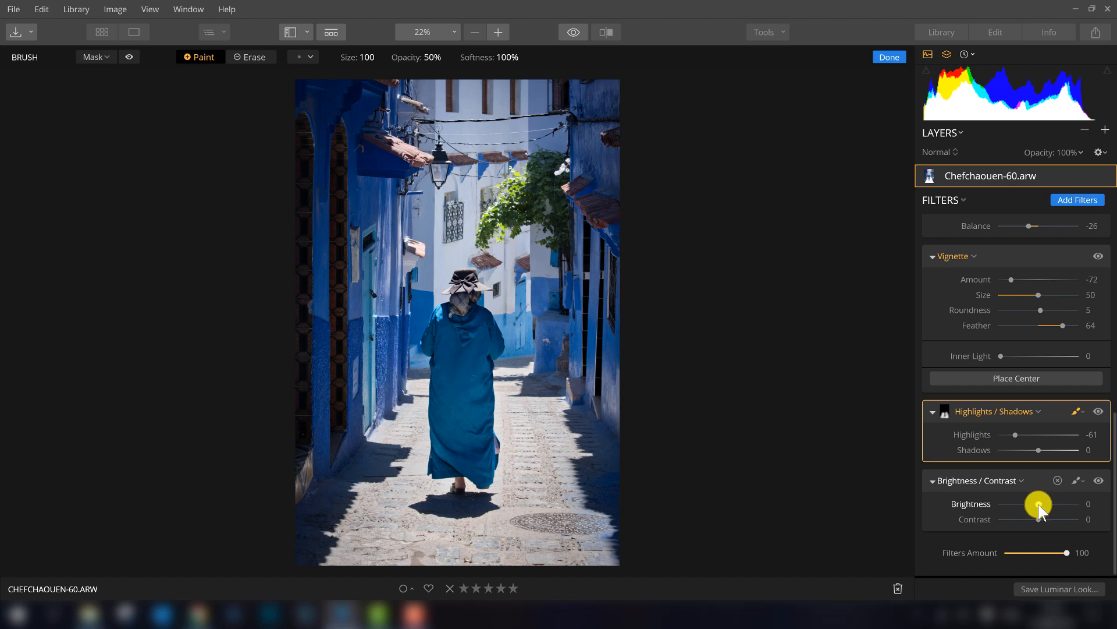
left_click_drag(1039, 505, 1052, 505)
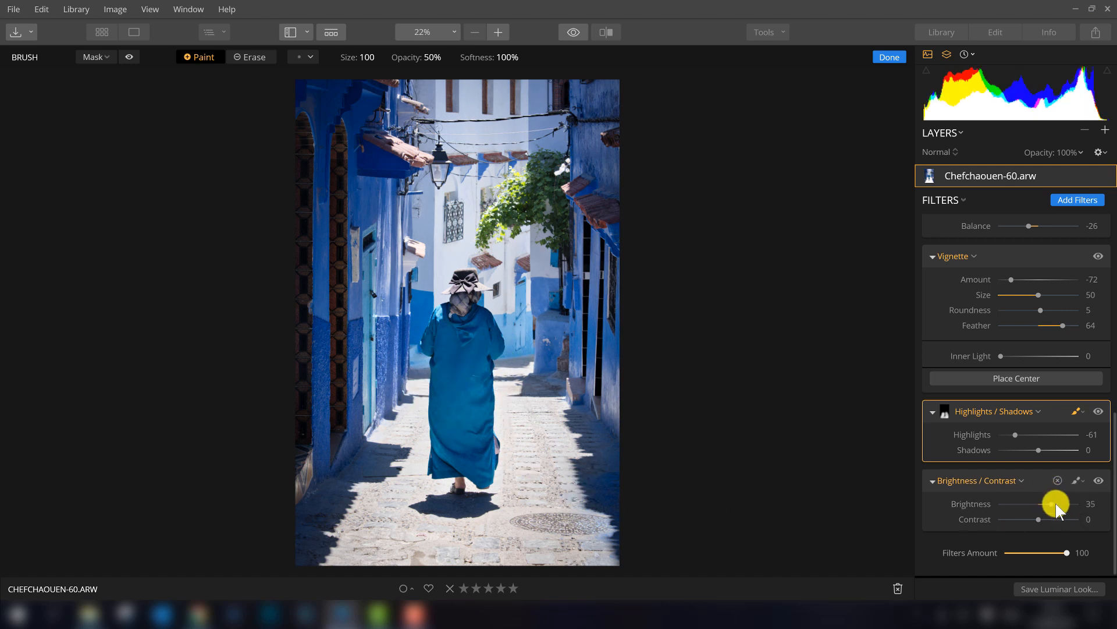
left_click_drag(1053, 504, 1052, 504)
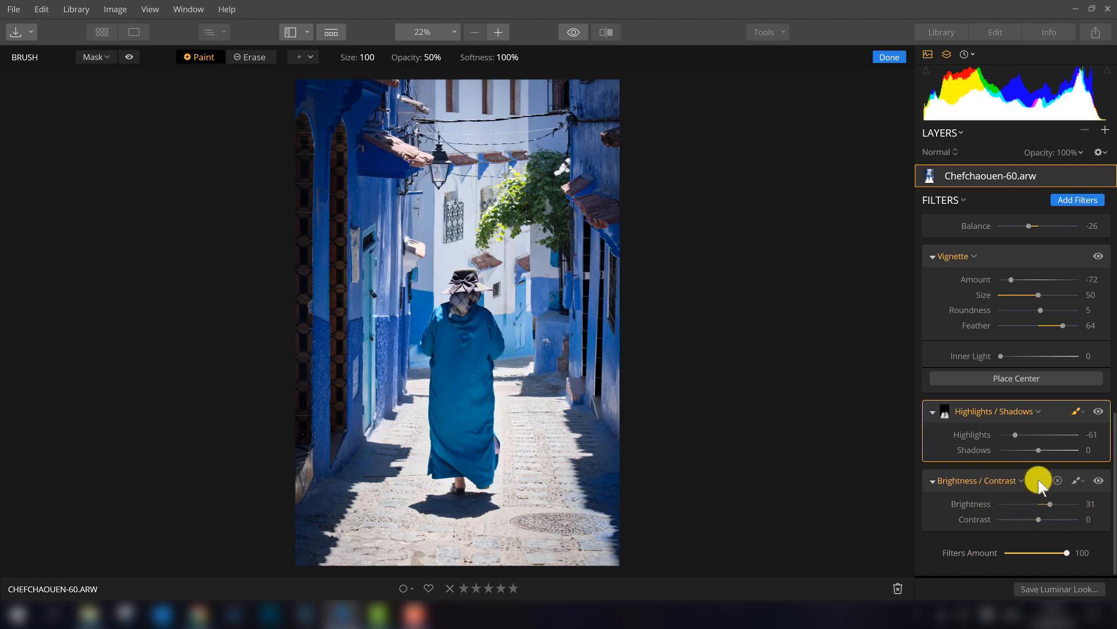
Step: Invert the Brightness / Contrast filter's mask and brush the brightening onto the woman's blue robe
left_click(994, 483)
mouse_move(973, 556)
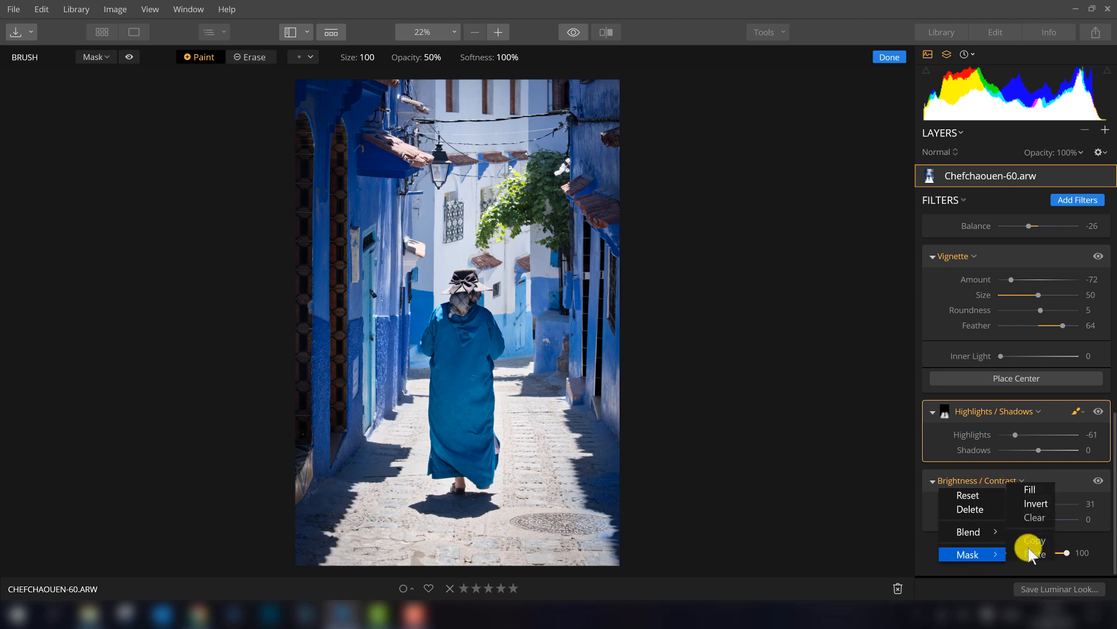
left_click(1039, 504)
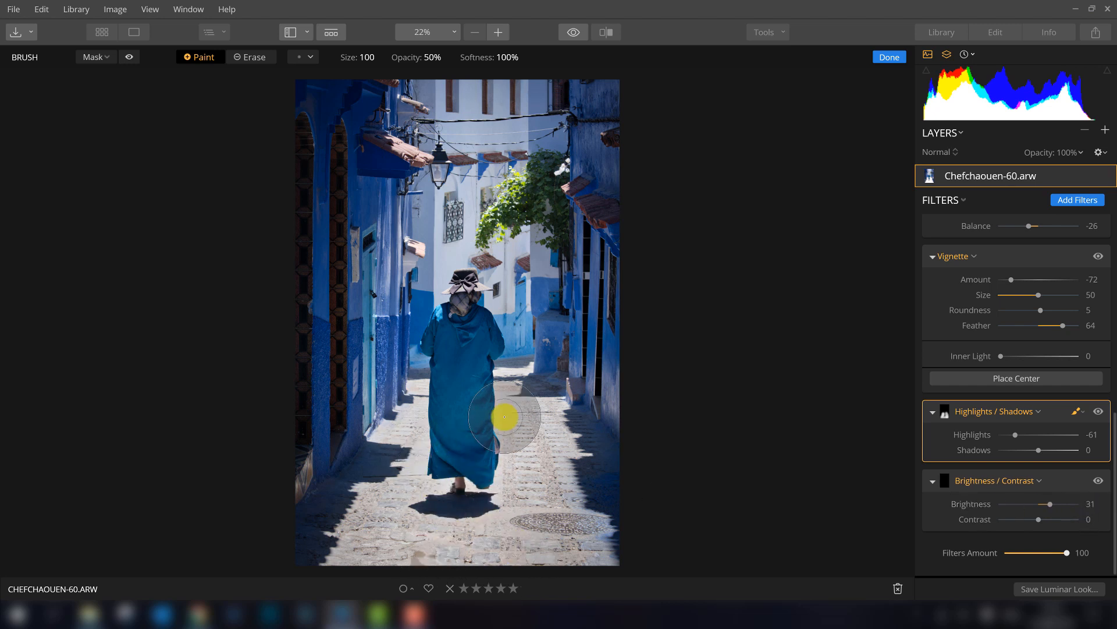
left_click(1078, 480)
left_click(1057, 495)
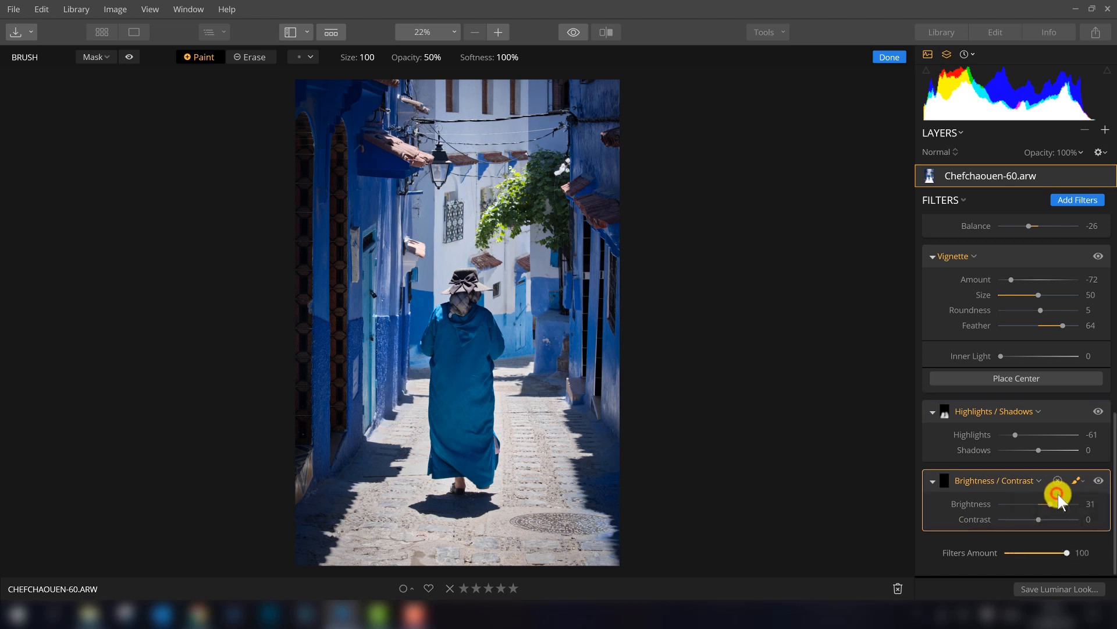
mouse_move(453, 416)
left_mouse_down()
mouse_move(469, 394)
mouse_move(464, 456)
mouse_move(491, 411)
left_mouse_up()
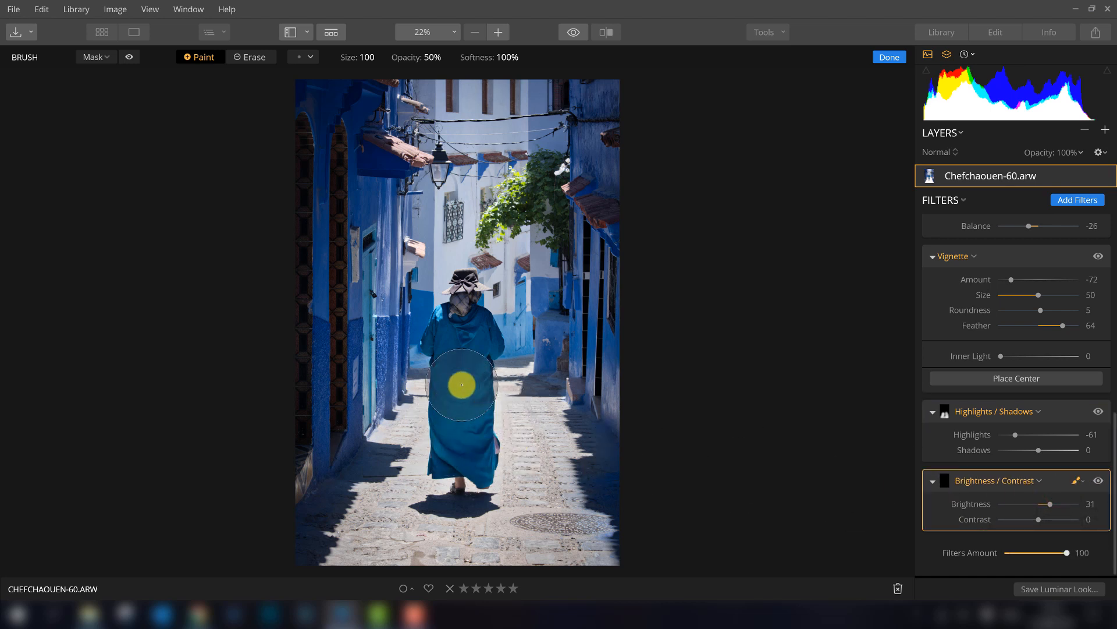
mouse_move(472, 455)
left_mouse_down()
mouse_move(444, 456)
mouse_move(437, 423)
mouse_move(451, 400)
mouse_move(458, 418)
mouse_move(477, 335)
mouse_move(485, 341)
mouse_move(481, 324)
mouse_move(456, 344)
mouse_move(452, 326)
mouse_move(438, 348)
mouse_move(459, 314)
mouse_move(471, 342)
mouse_move(480, 329)
mouse_move(488, 340)
mouse_move(460, 332)
mouse_move(438, 344)
mouse_move(455, 329)
mouse_move(466, 385)
mouse_move(452, 396)
mouse_move(482, 468)
mouse_move(485, 458)
mouse_move(462, 450)
mouse_move(448, 458)
mouse_move(462, 443)
mouse_move(461, 349)
left_mouse_up()
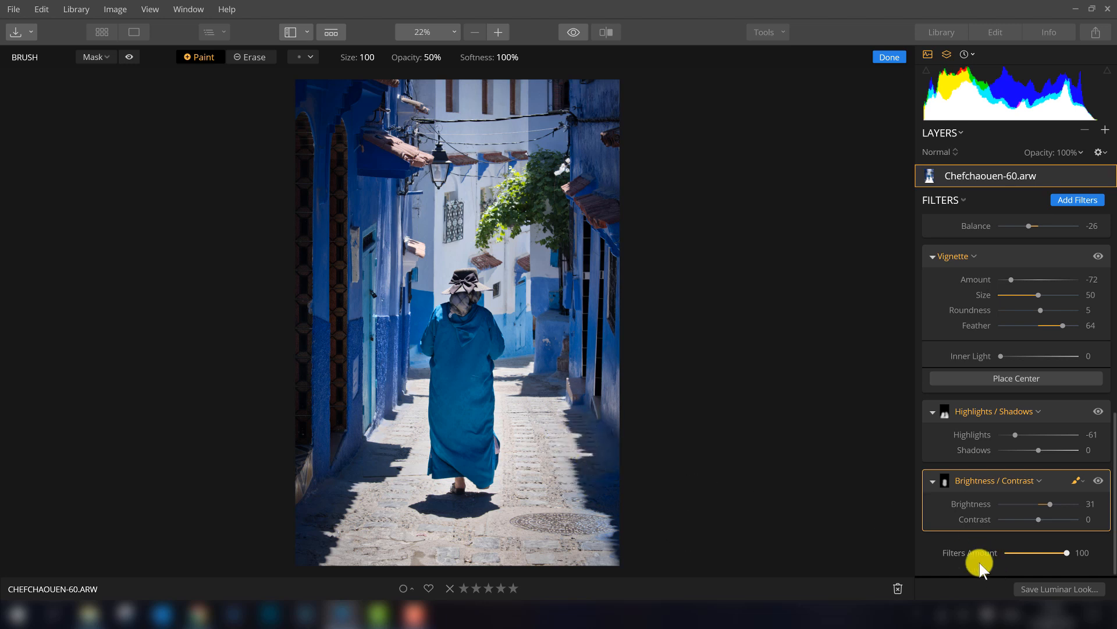
Step: Compare the woman's robe with the Brightness / Contrast filter turned off and on
left_click(1099, 481)
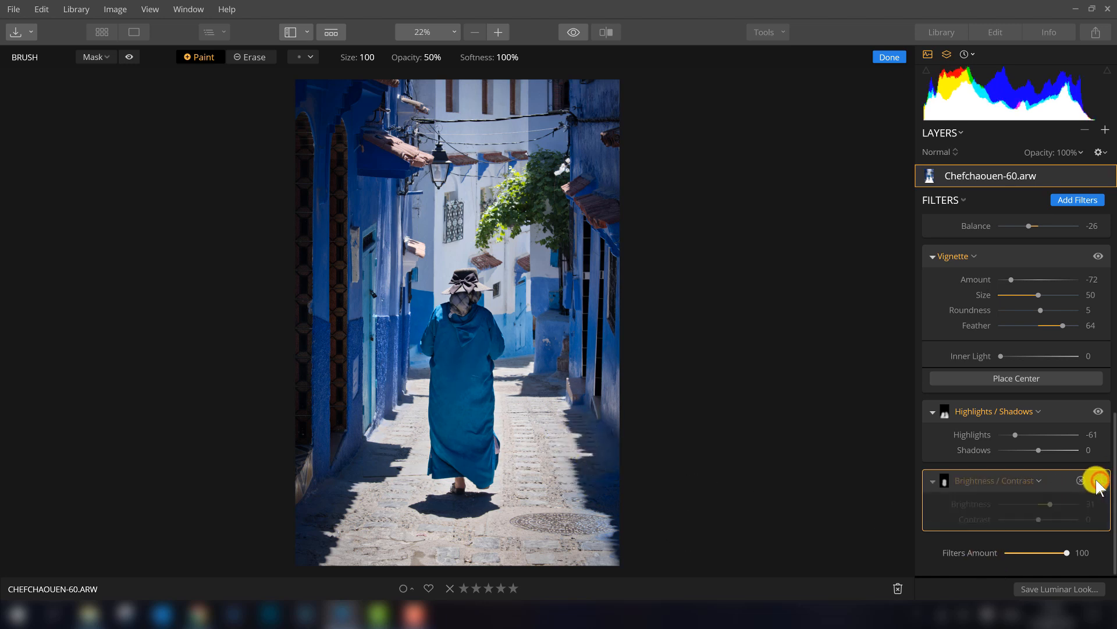
left_click(1098, 480)
left_click(1098, 481)
left_click(1098, 481)
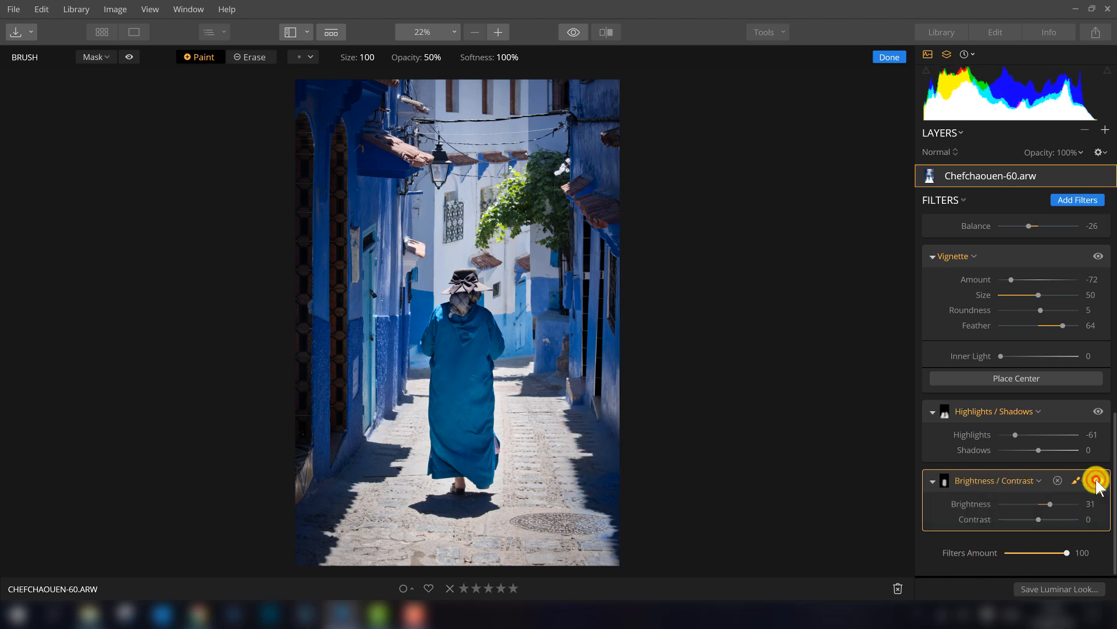
left_click(1097, 480)
left_click(1097, 481)
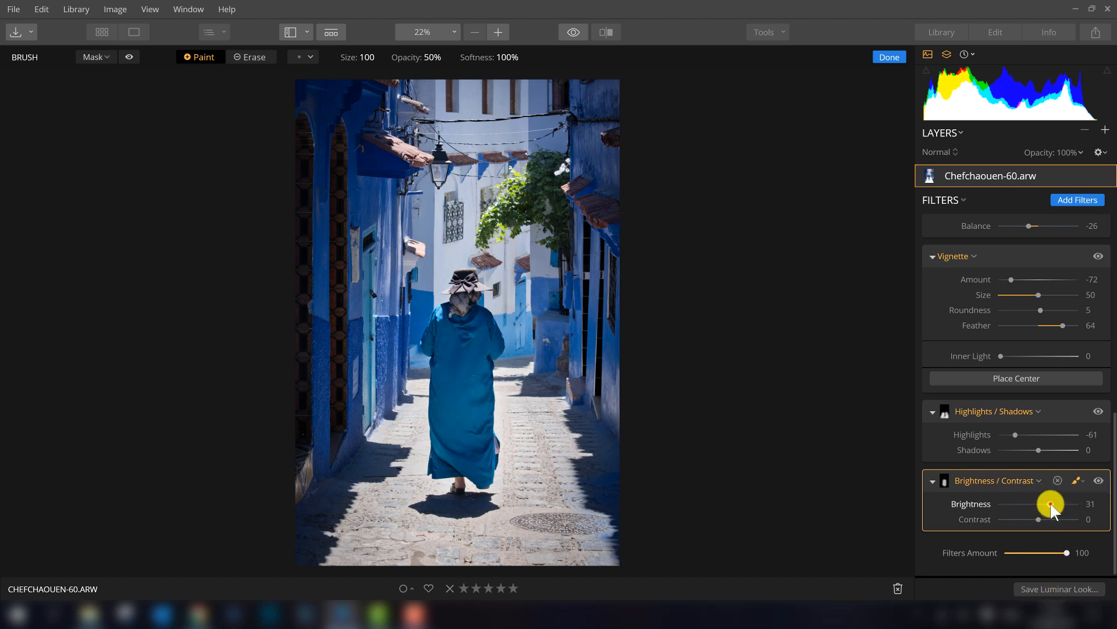
Step: Set the robe's Brightness to 55 and erase the mask spill around the woman's head and shoulders with a size 51 brush
mouse_move(1052, 504)
left_mouse_down()
mouse_move(1041, 509)
mouse_move(1060, 510)
left_mouse_up()
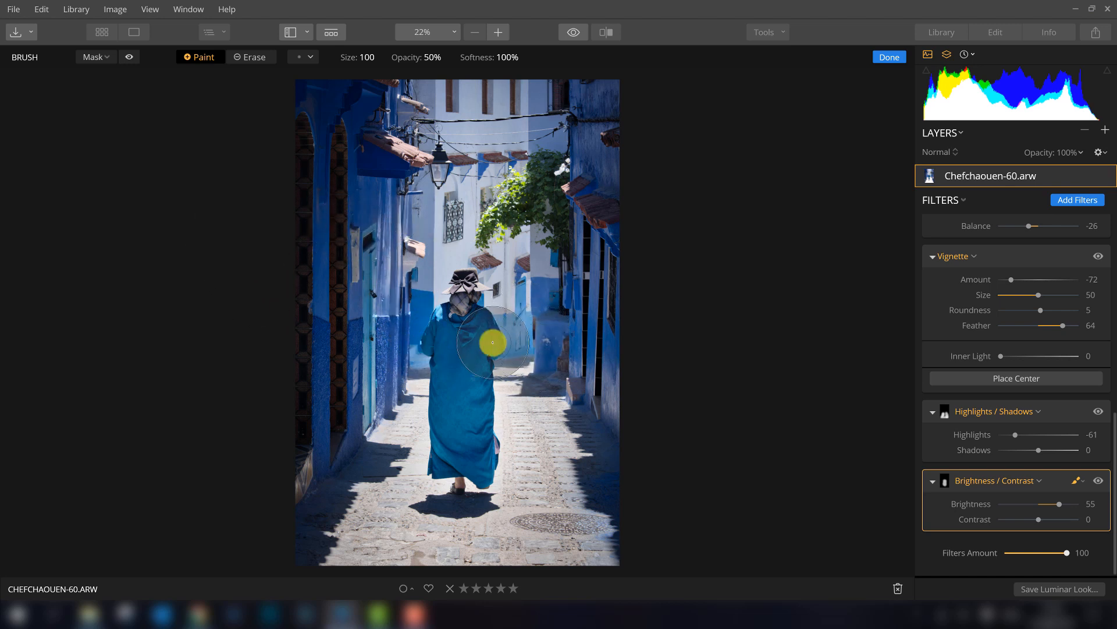
left_click(249, 58)
left_click(369, 54)
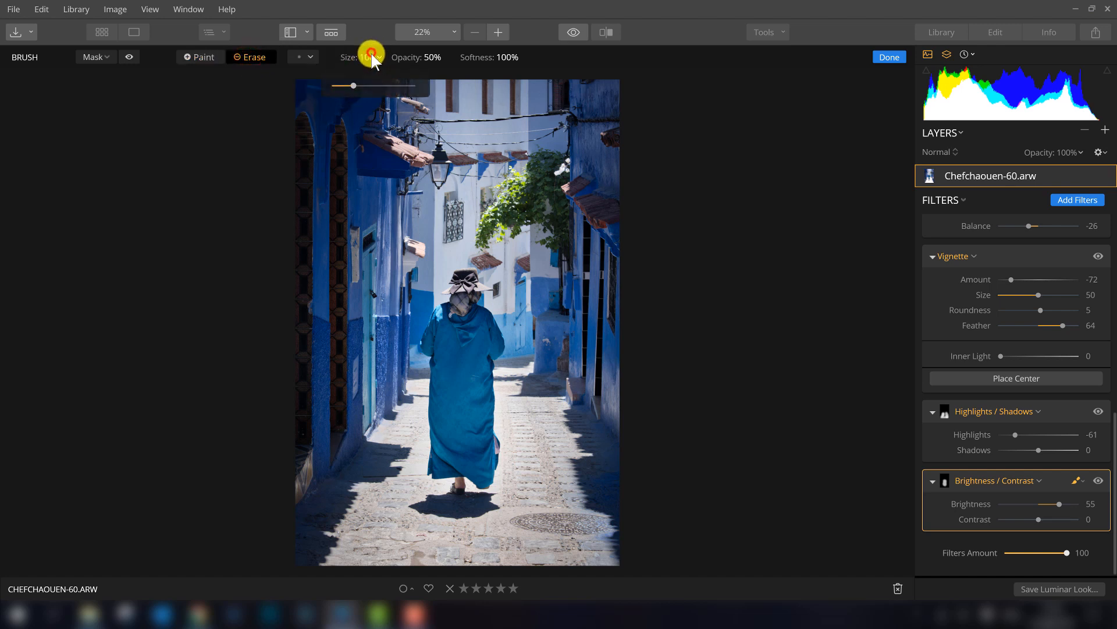
left_click_drag(353, 85, 339, 85)
left_click(372, 54)
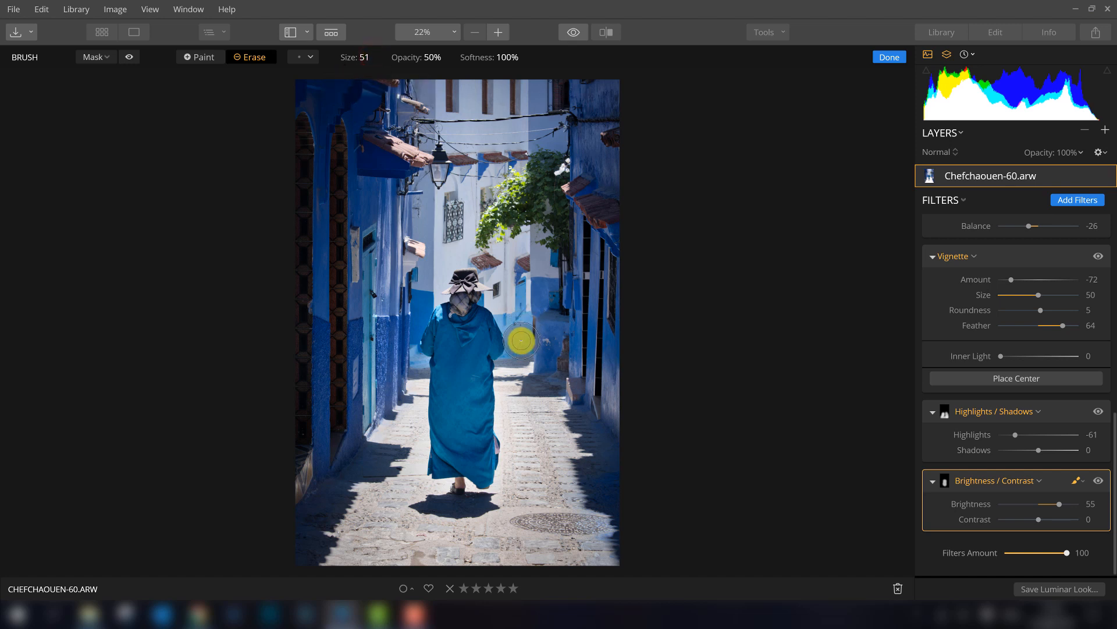
left_click_drag(505, 312, 504, 309)
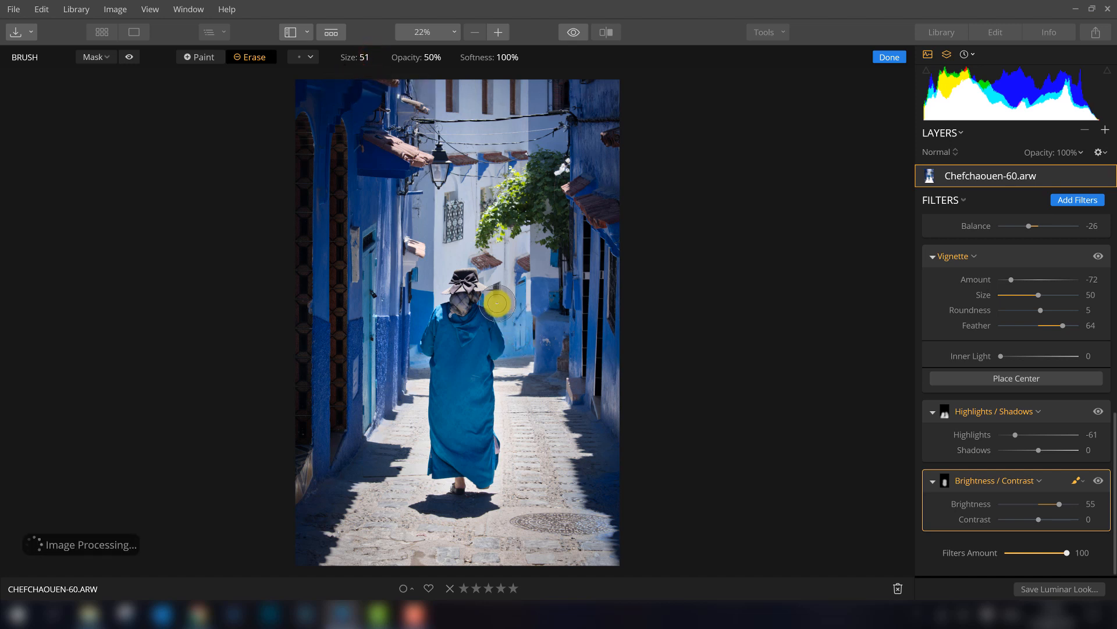
left_click(438, 294)
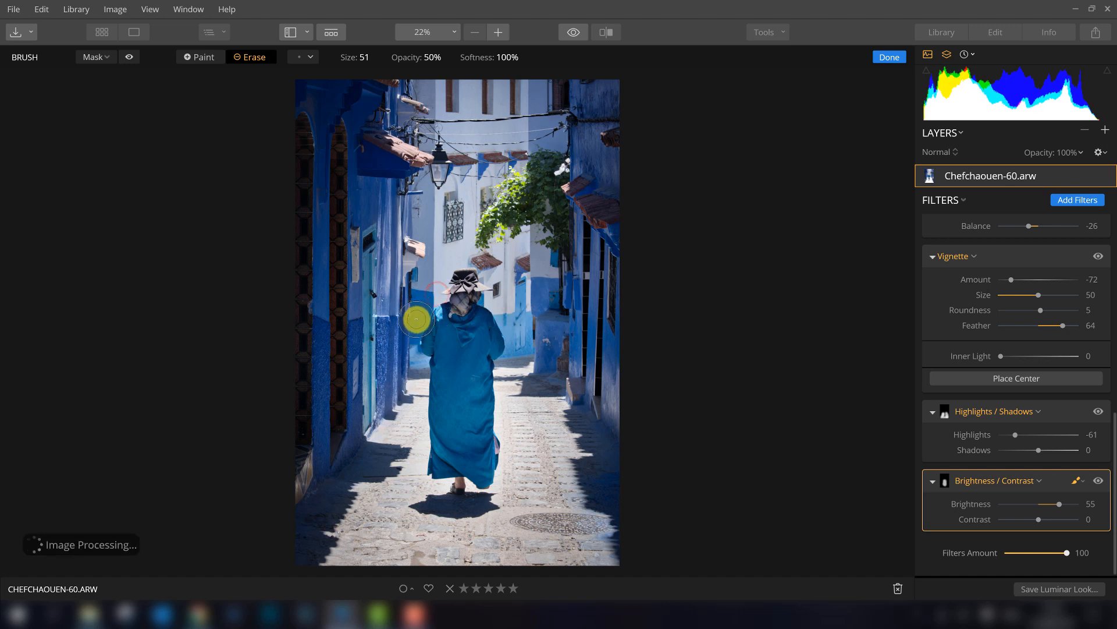
mouse_move(434, 294)
left_mouse_down()
mouse_move(442, 285)
mouse_move(409, 320)
left_mouse_up()
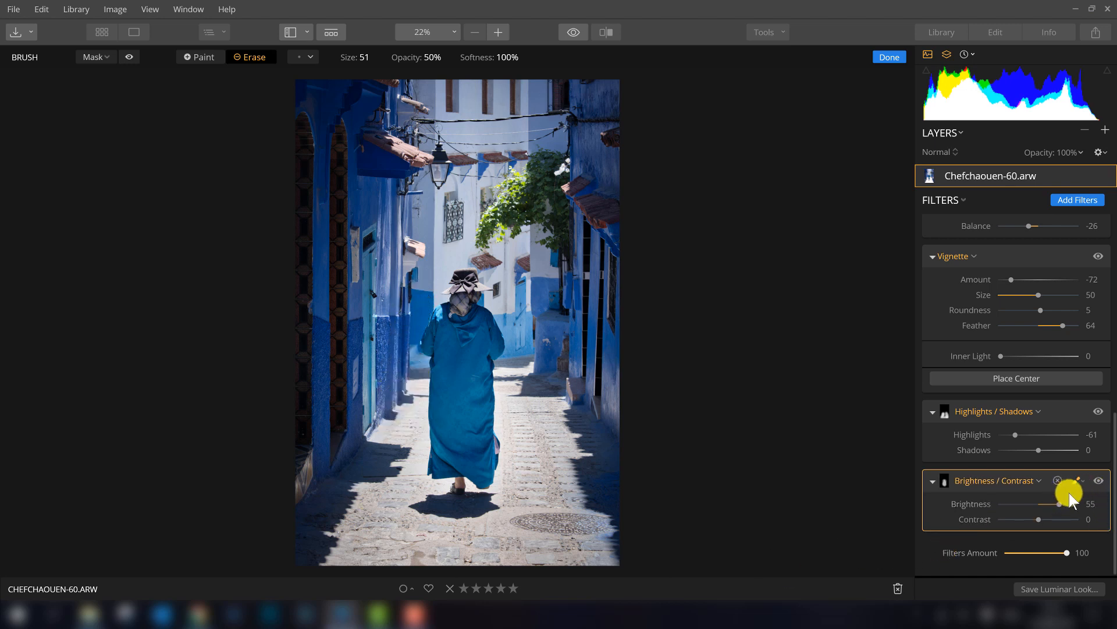
Step: Check the robe with the Brightness / Contrast filter off and on, and reduce its Brightness to 38
left_click(1099, 480)
left_click(1099, 481)
left_click(1059, 505)
left_click_drag(1059, 505, 1052, 506)
Step: Compare the robe at the reduced brightness by turning the Brightness / Contrast filter off and on twice
left_click(1098, 483)
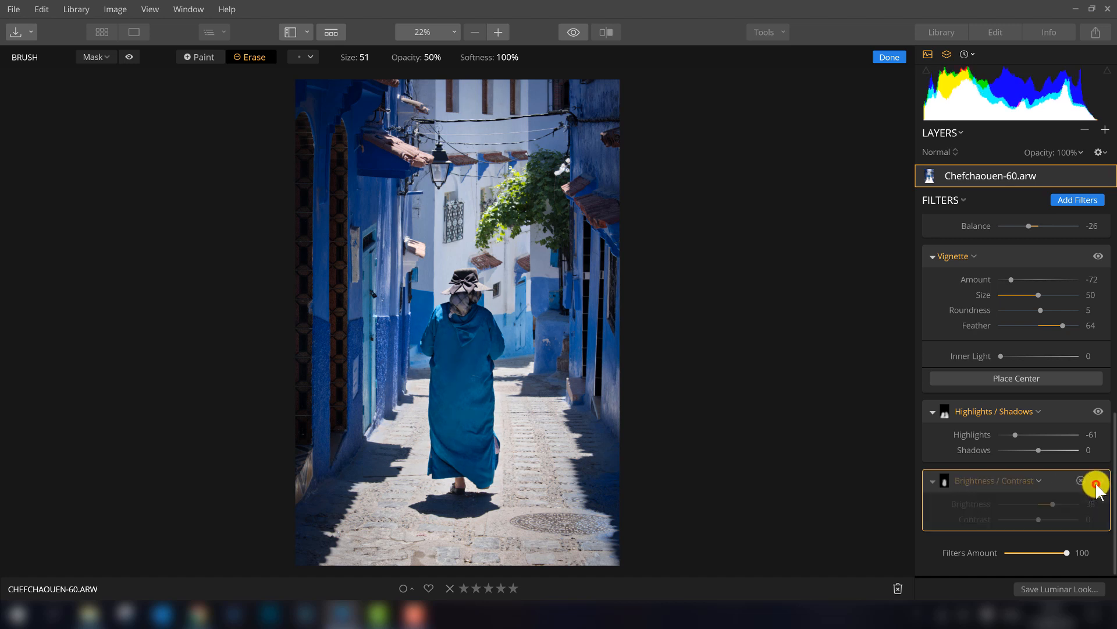
left_click(1098, 483)
left_click(1098, 483)
left_click(1098, 483)
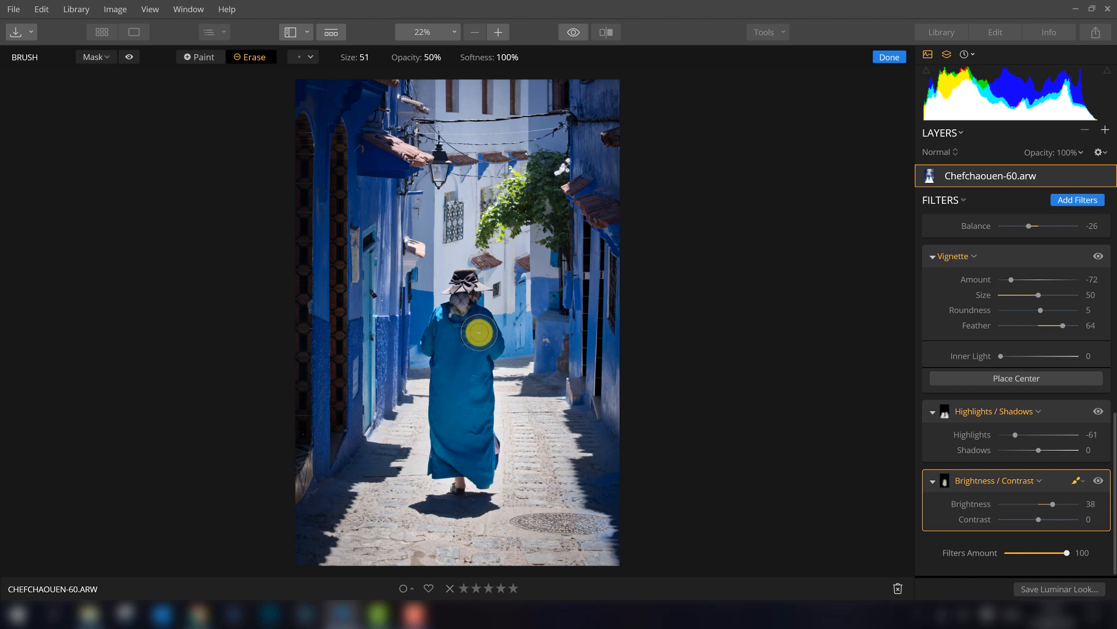
Step: Finish editing the Brightness / Contrast mask and compare the whole edited photo with the unedited original
left_click(889, 56)
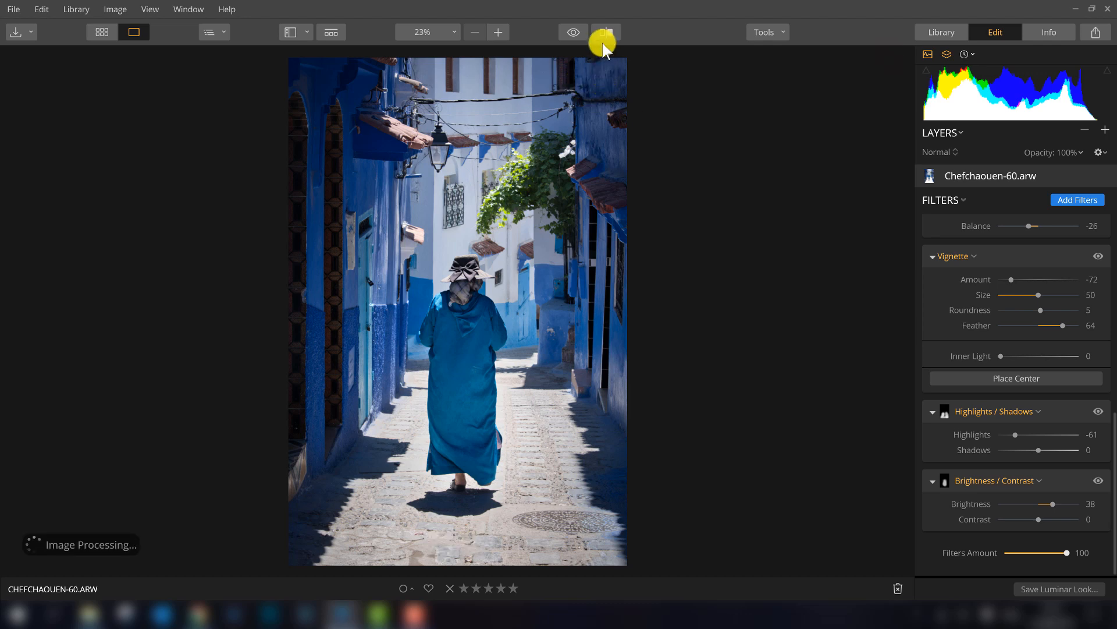
left_click(574, 31)
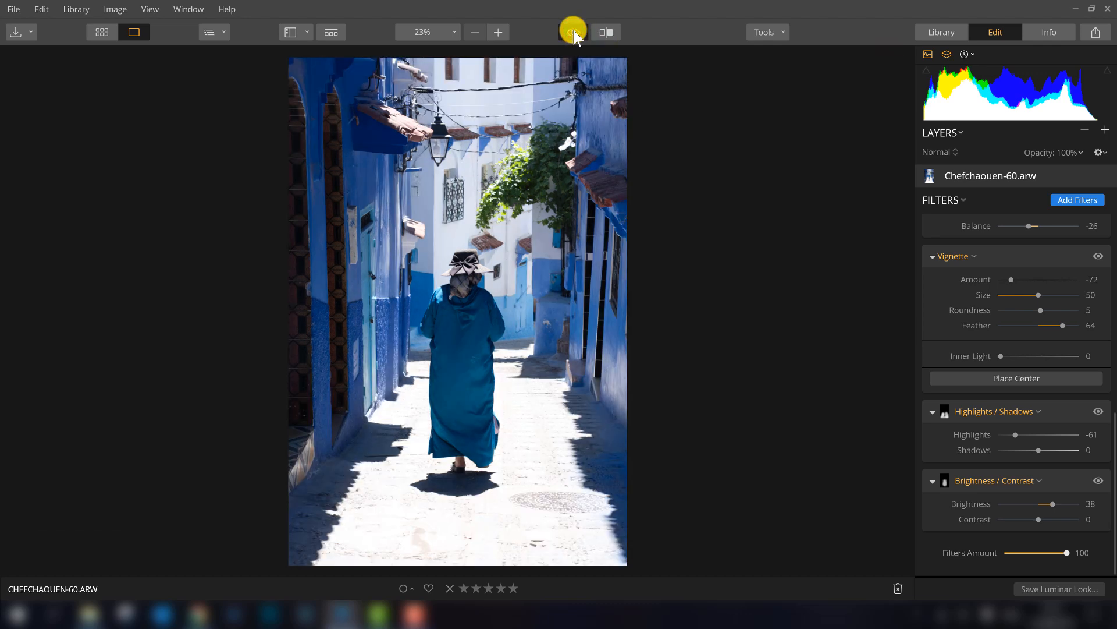
left_click(574, 31)
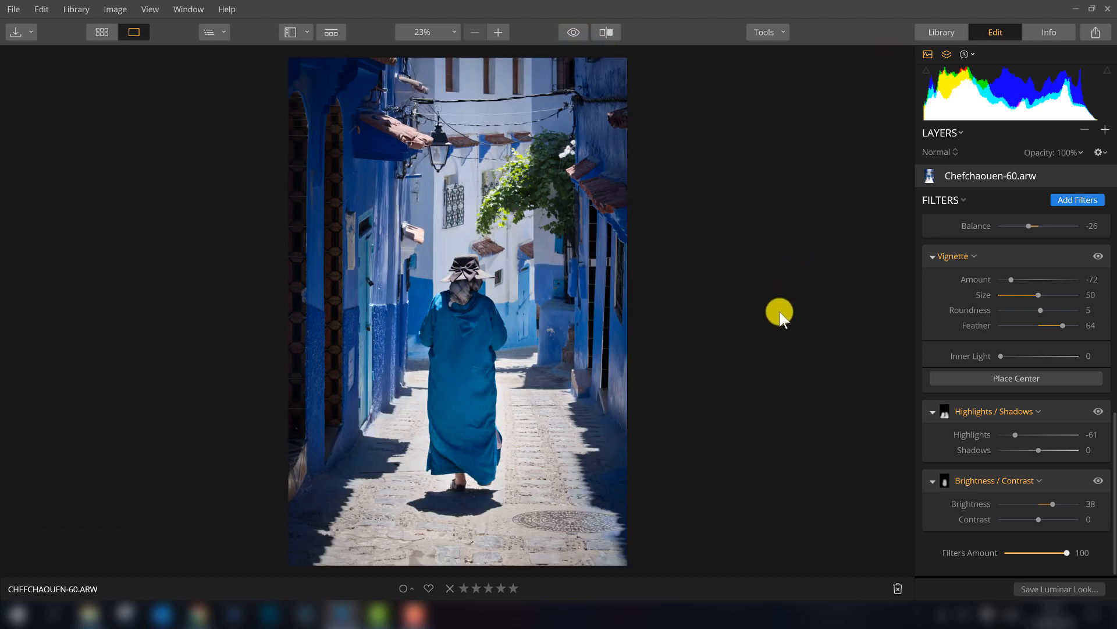